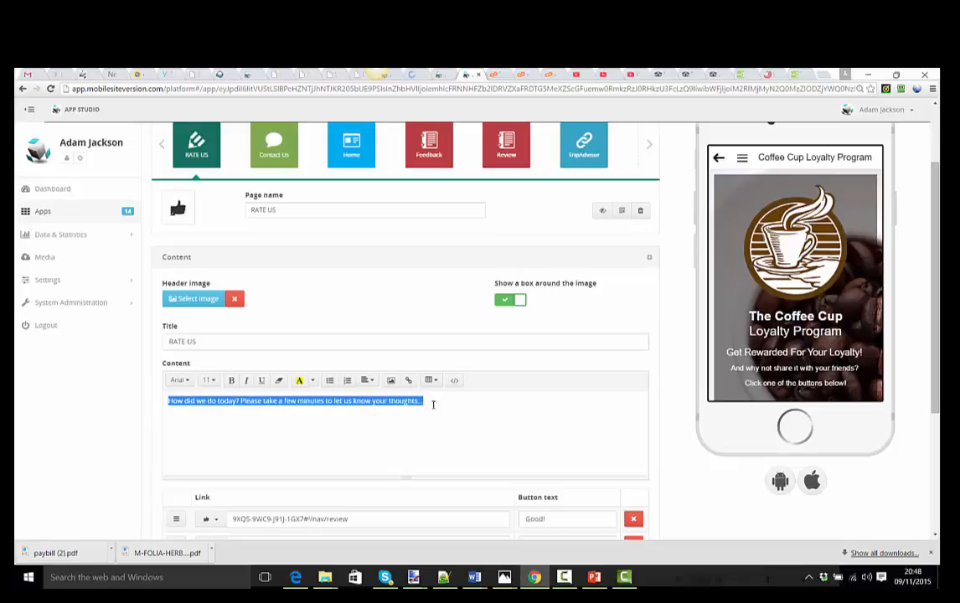
Step: Search the icons for "thumb" and assign the thumbs-up icon to the "Good!" link row
scroll(433, 405, down, 2)
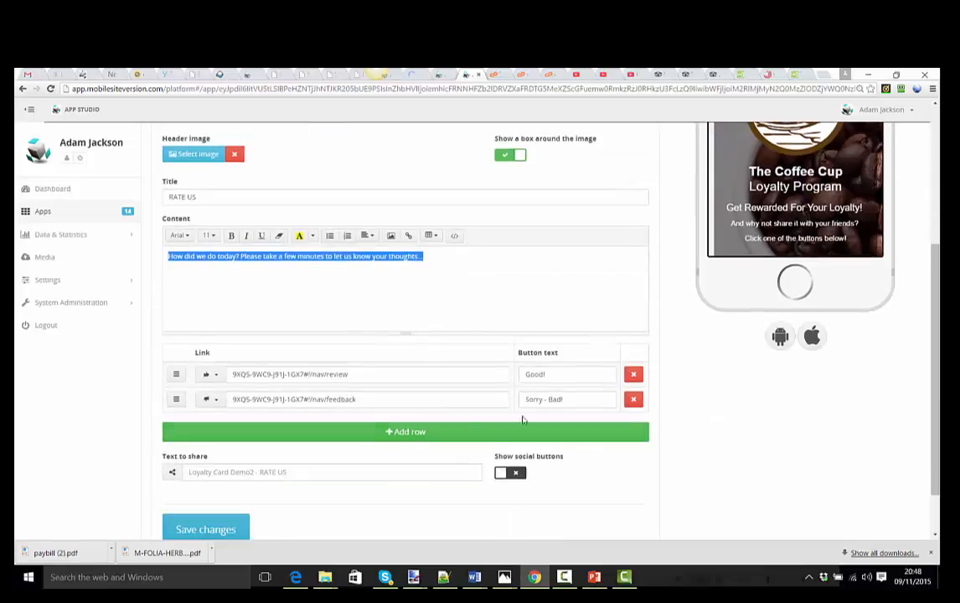
click(217, 378)
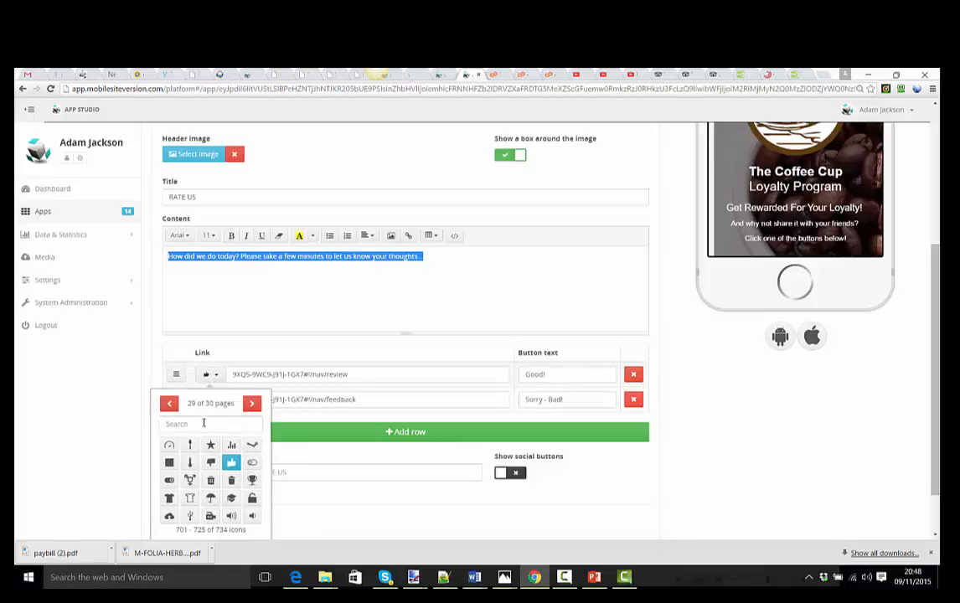
click(203, 424)
text(thumb)
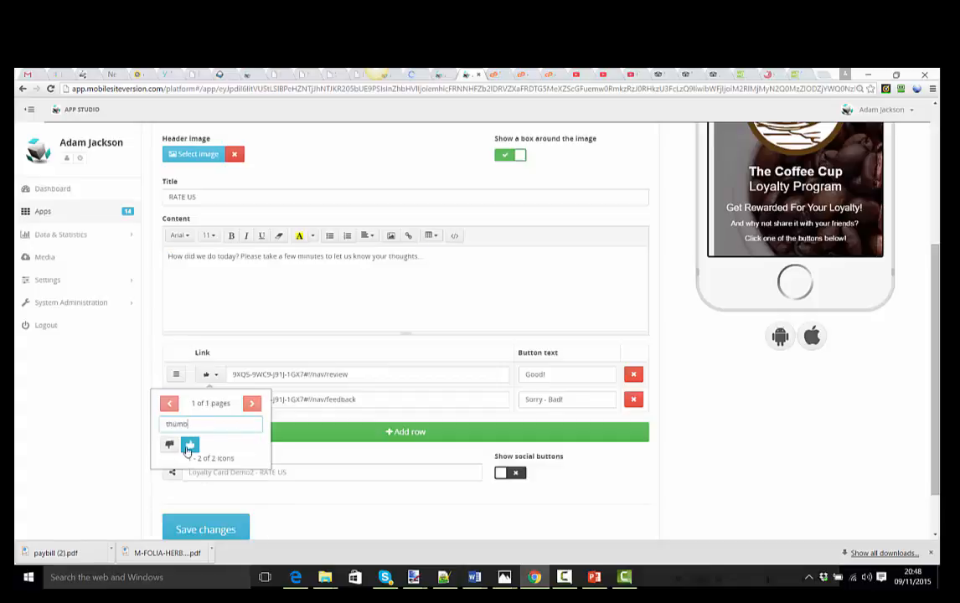
click(189, 446)
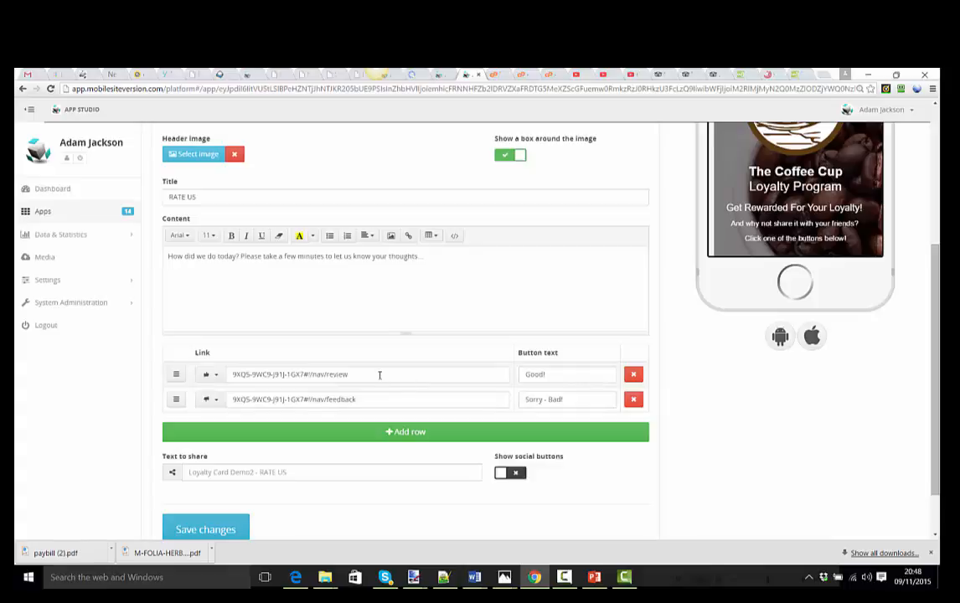
Step: Examine the link addresses and button texts of the "Good!" and "Sorry - Bad!" rows
drag(379, 375, 235, 374)
drag(422, 399, 229, 398)
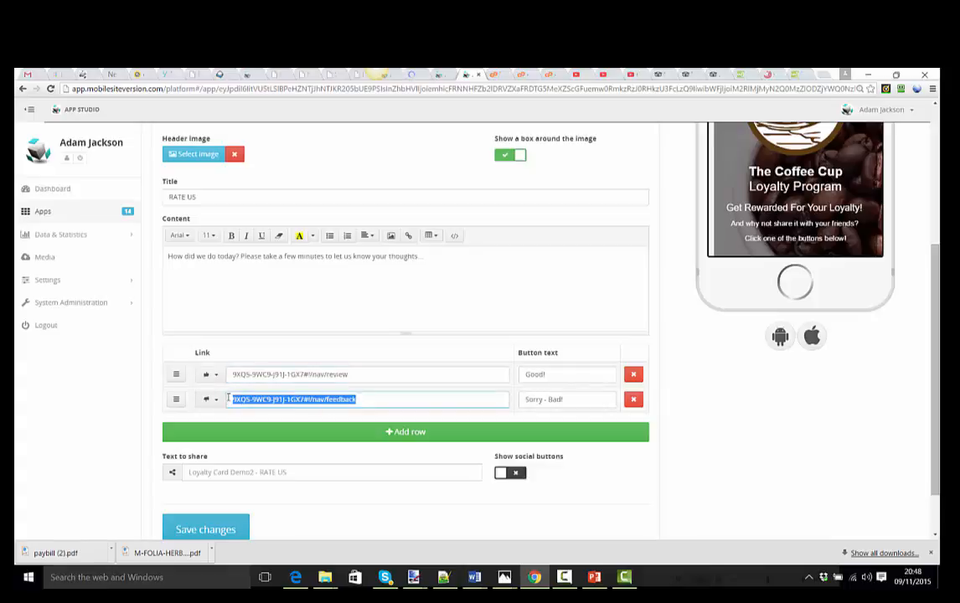
click(554, 370)
drag(558, 370, 572, 401)
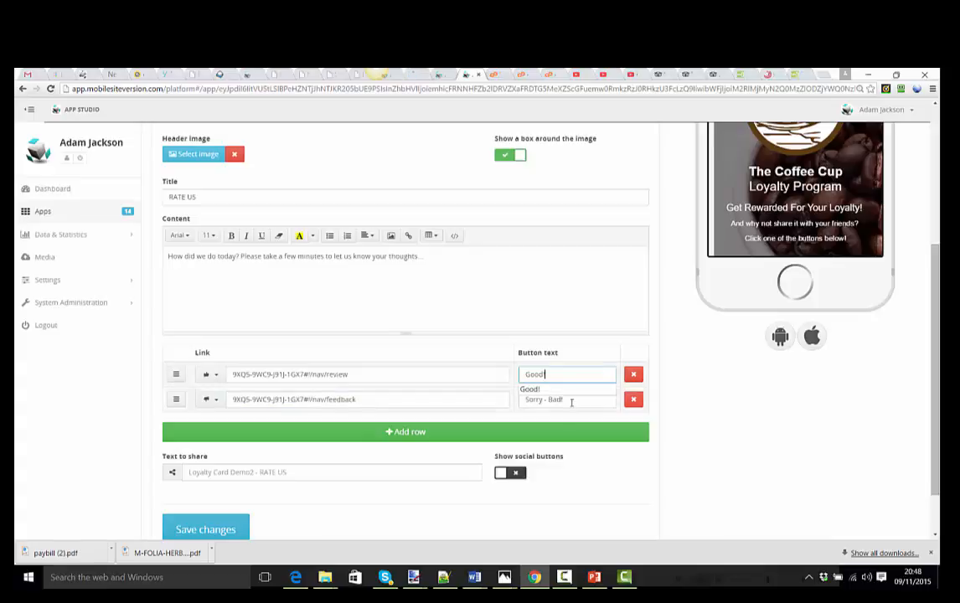
click(573, 402)
triple_click(549, 400)
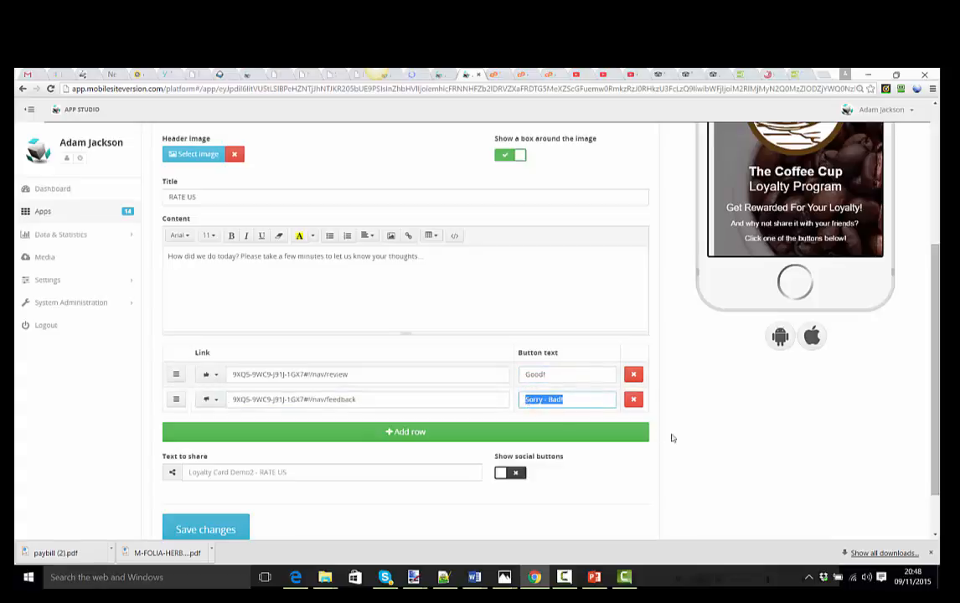
Step: Save the changes to the RATE US page and check the feedback link's address
scroll(436, 452, down, 1)
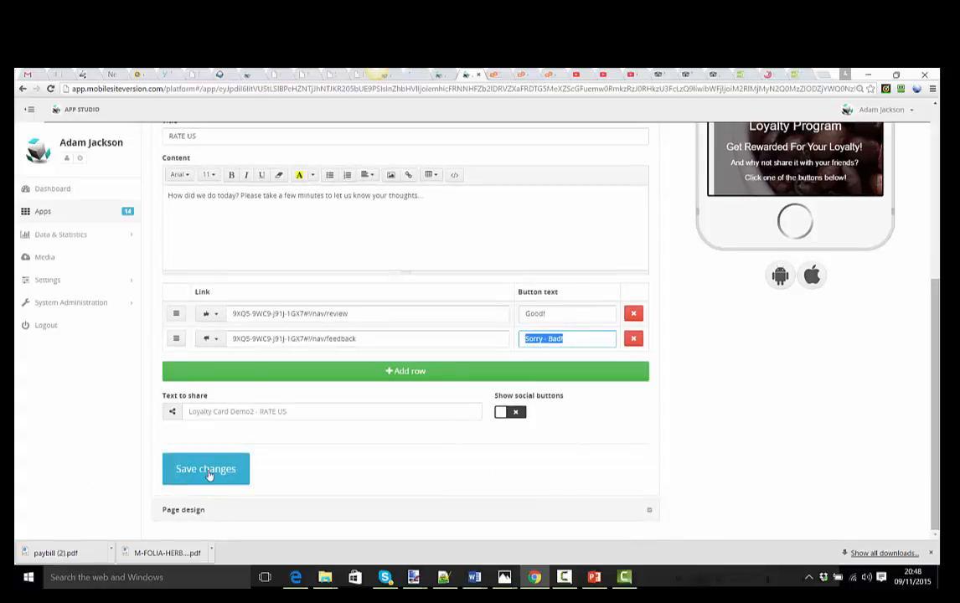
click(209, 472)
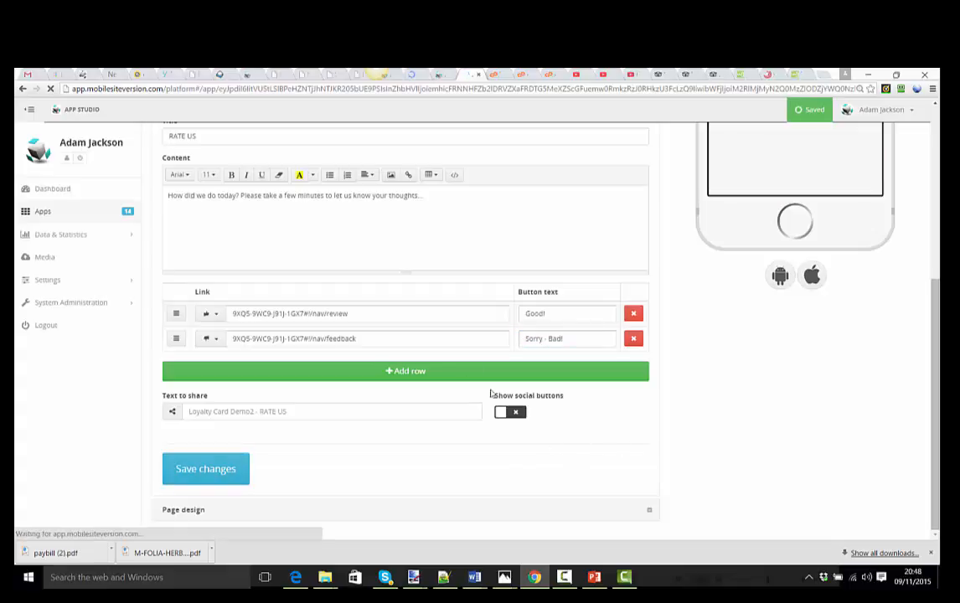
click(360, 337)
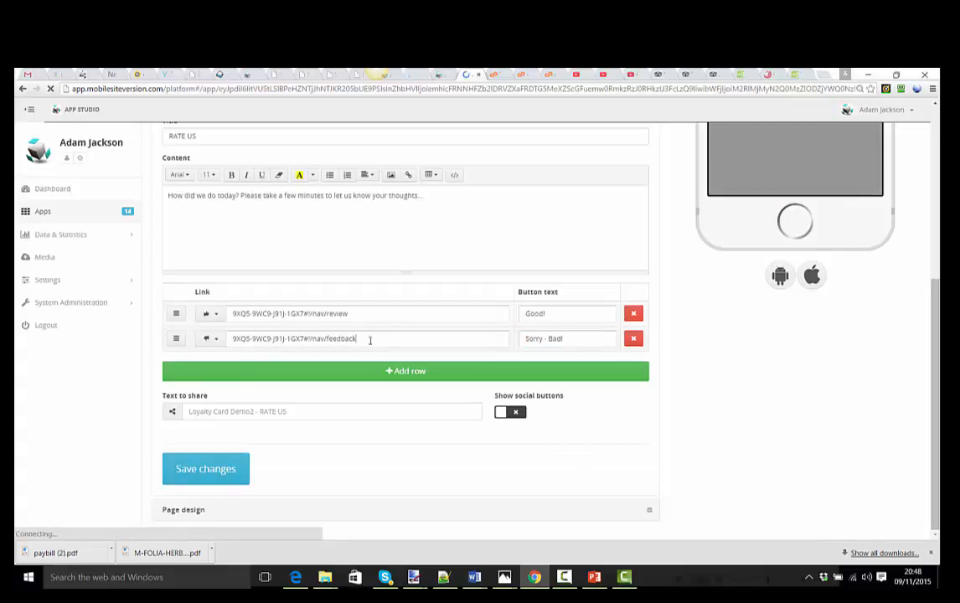
triple_click(370, 339)
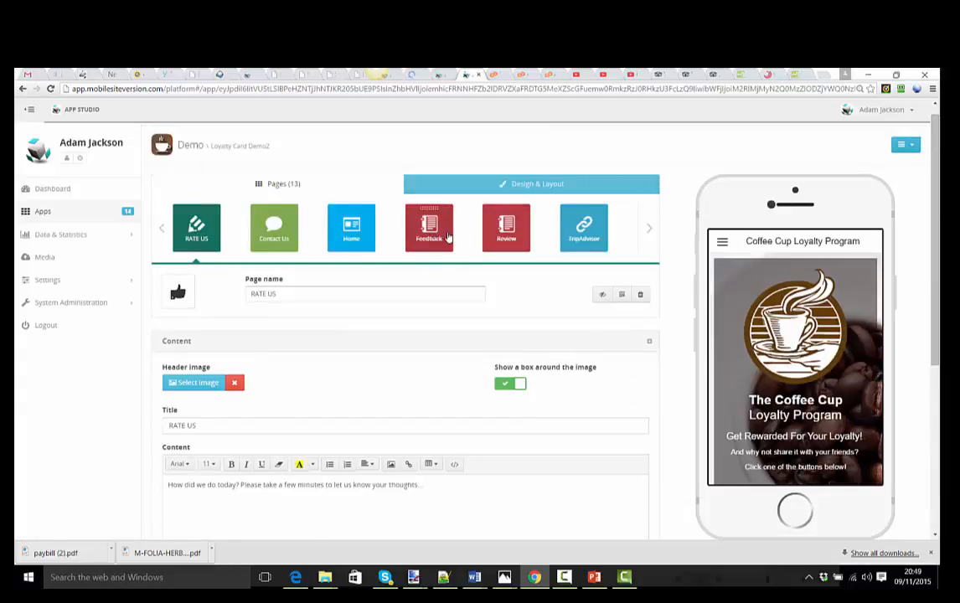
Step: Open the Review page for editing and check which pages the navigation menu in the phone preview lists
click(507, 233)
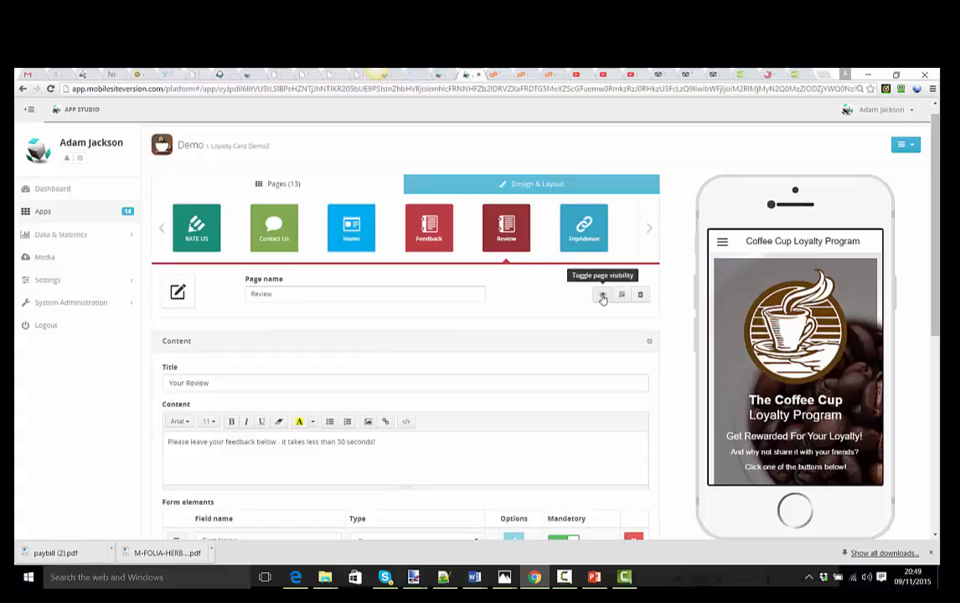
click(724, 242)
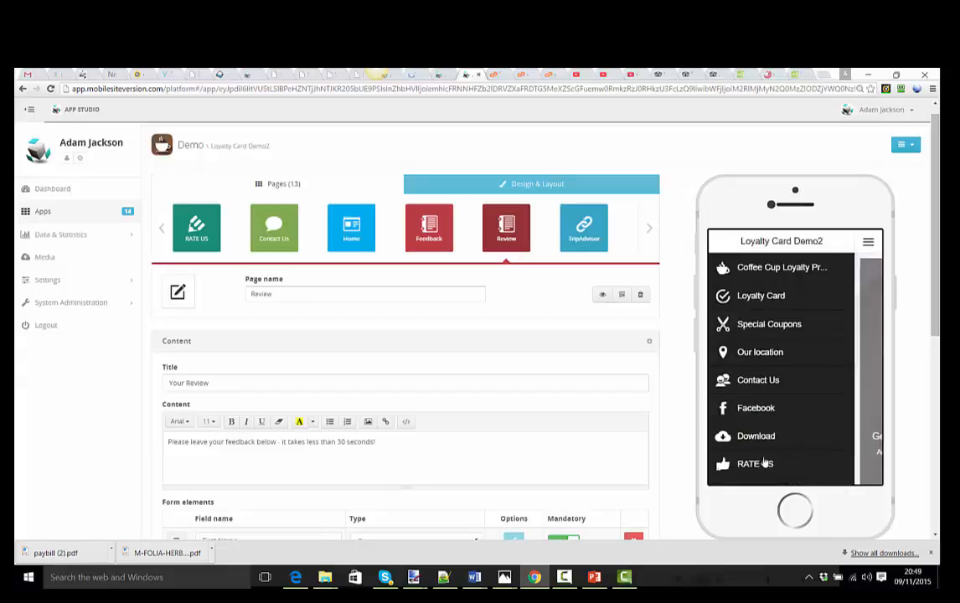
click(877, 245)
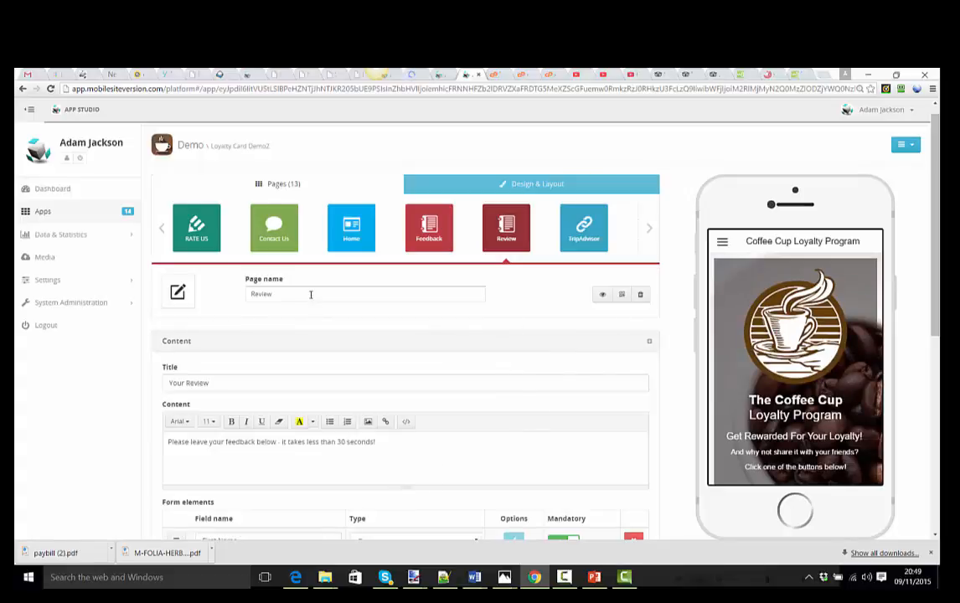
Step: Examine the Review page's name, title and content text, and its form elements from First Name to Rating
drag(311, 294, 248, 294)
drag(274, 383, 168, 378)
drag(391, 442, 167, 443)
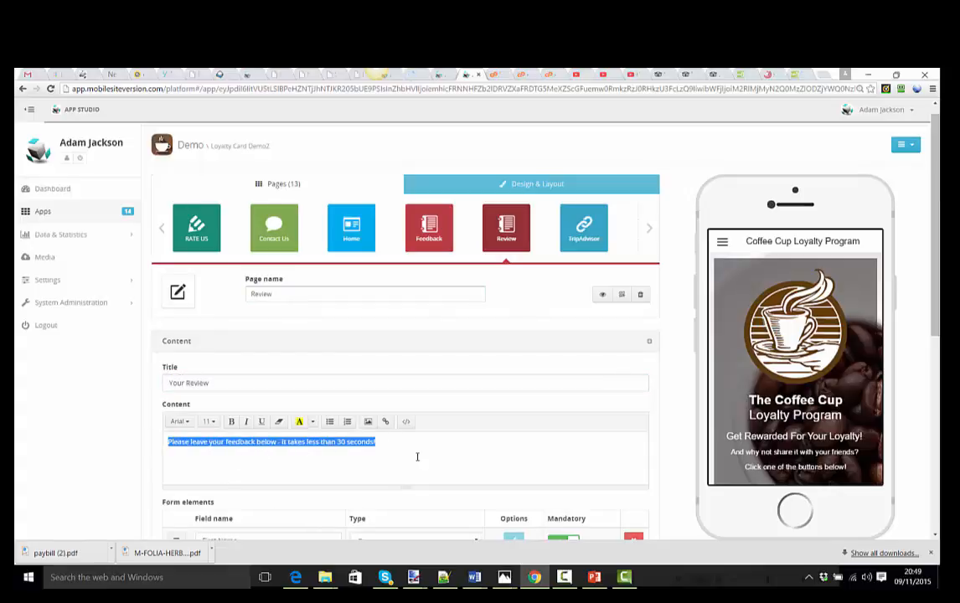
scroll(401, 381, down, 5)
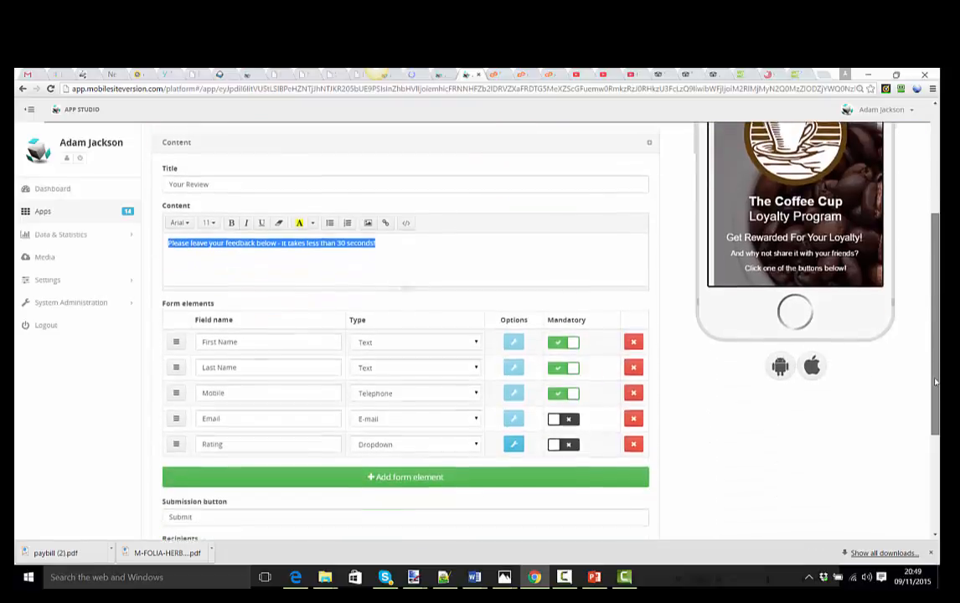
drag(253, 332, 199, 333)
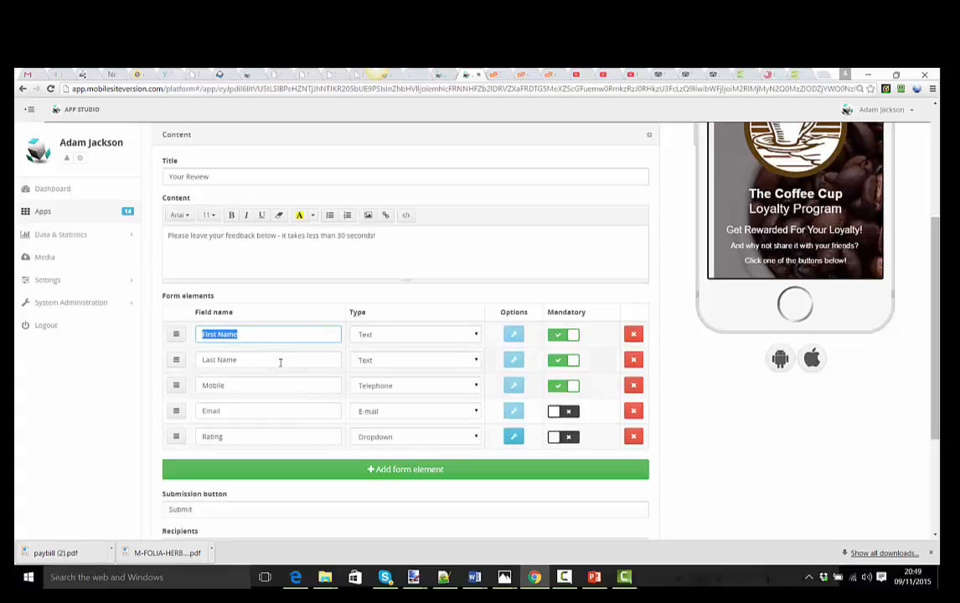
drag(224, 386, 201, 385)
click(249, 387)
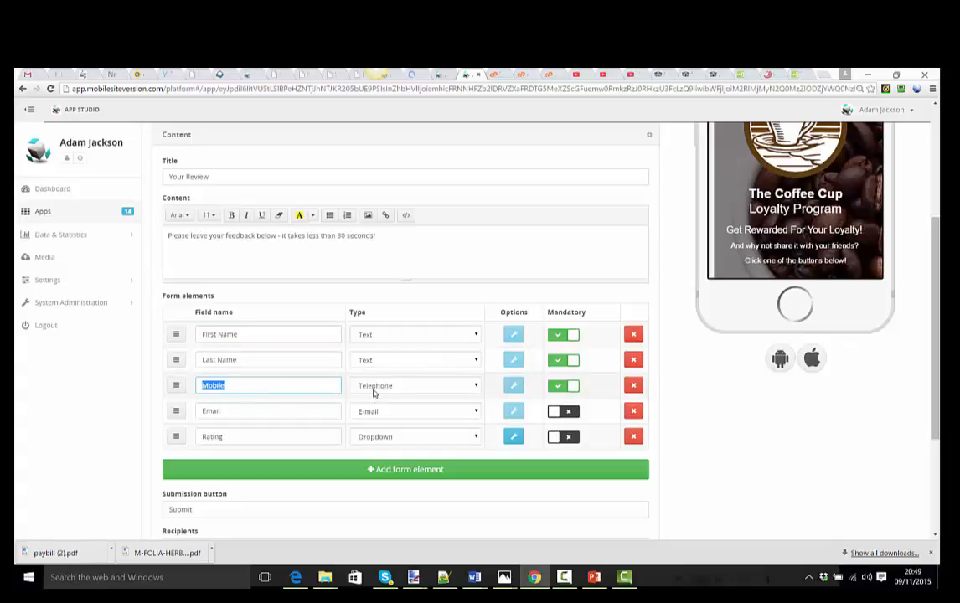
click(279, 412)
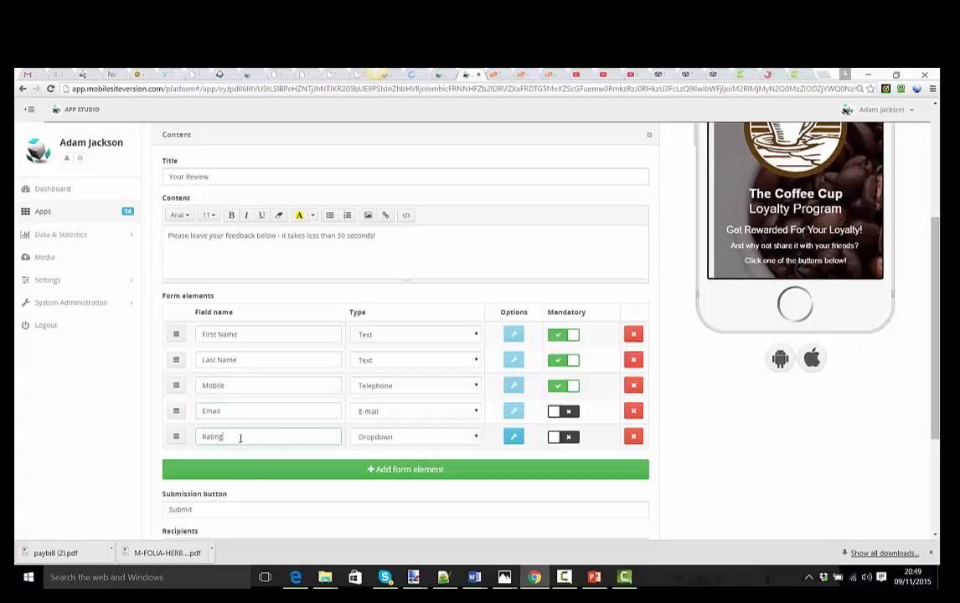
drag(240, 437, 204, 443)
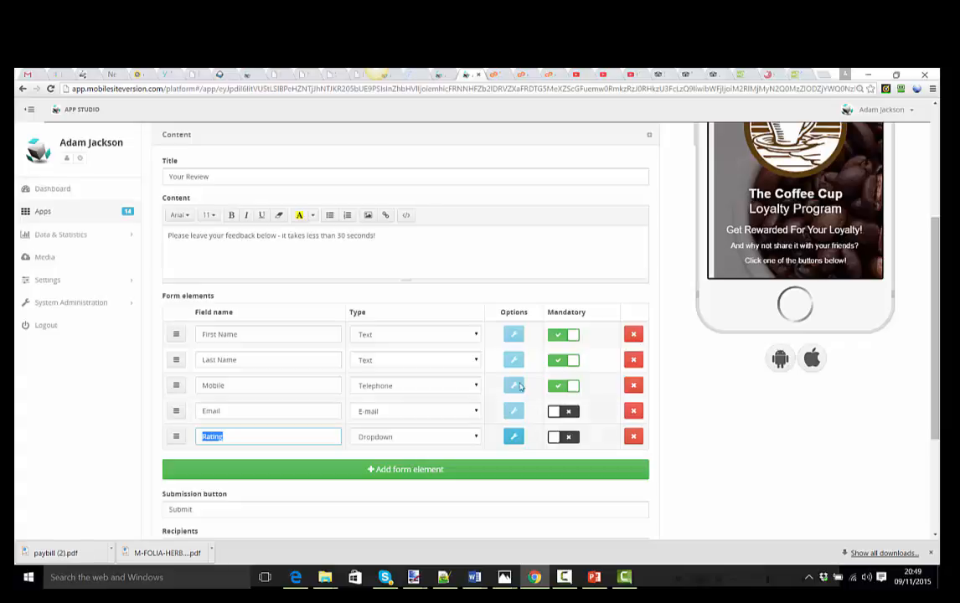
Step: Inspect the dropdown choices of the Rating element and close them without saving
click(516, 441)
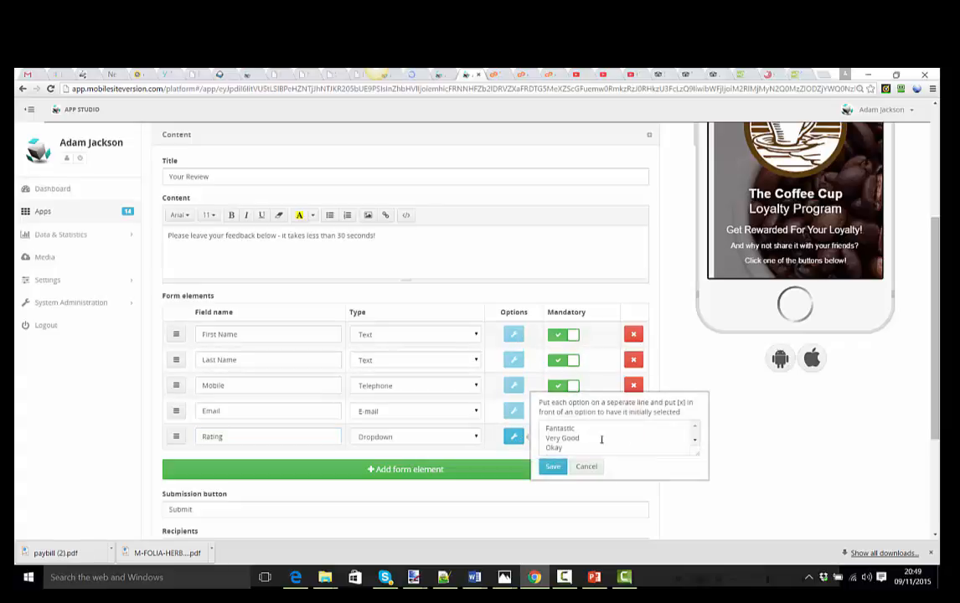
drag(545, 429, 600, 451)
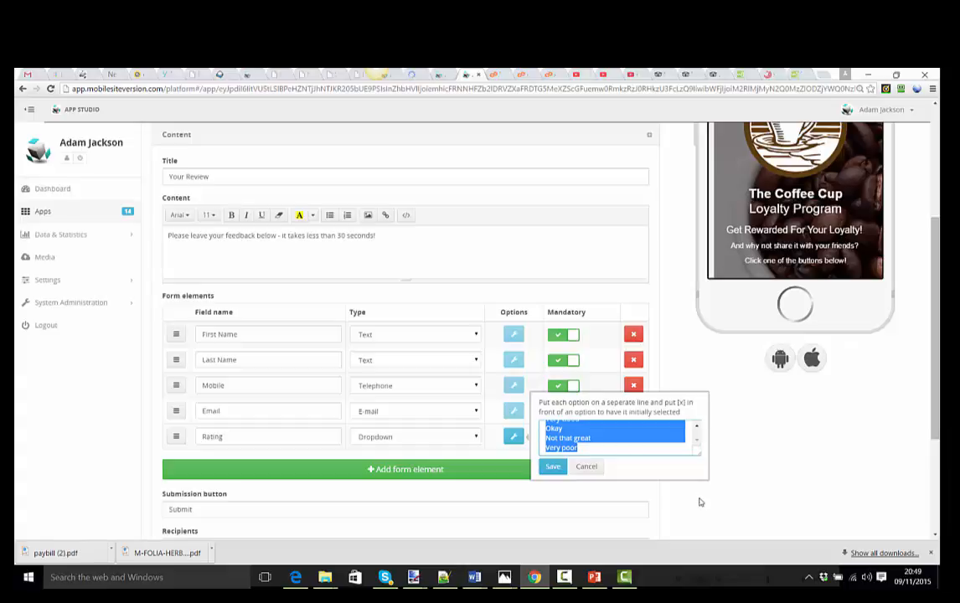
click(695, 431)
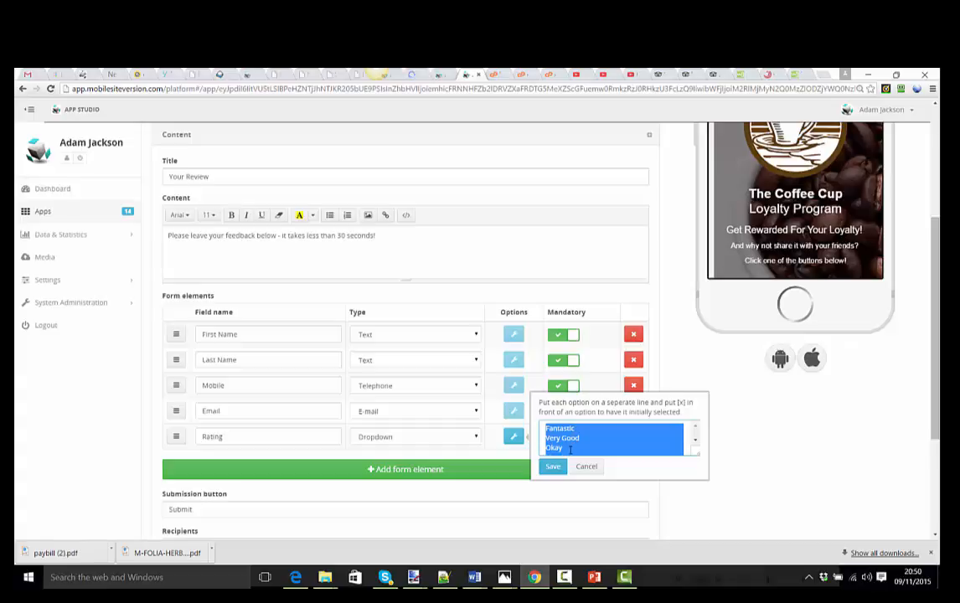
click(695, 441)
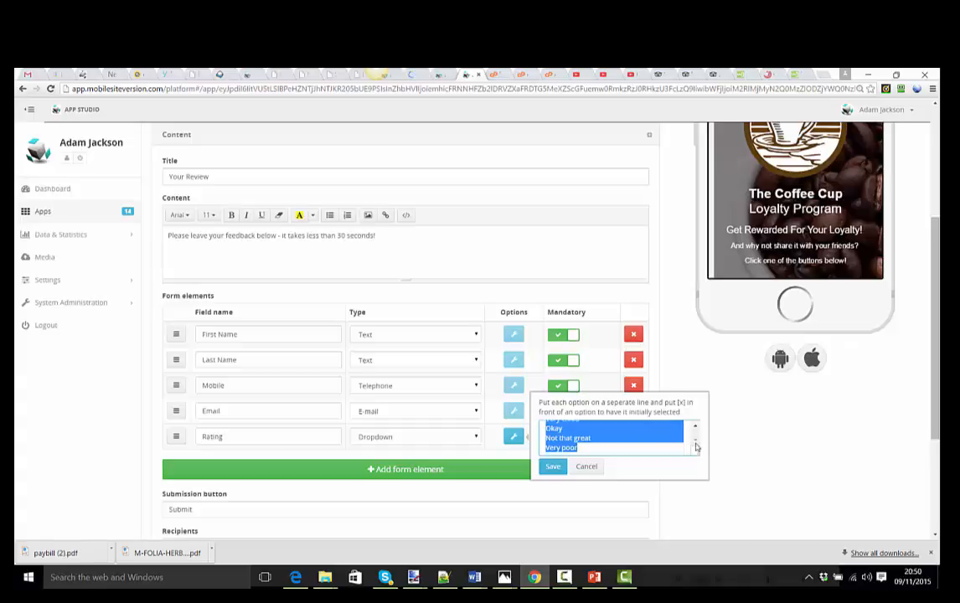
click(586, 466)
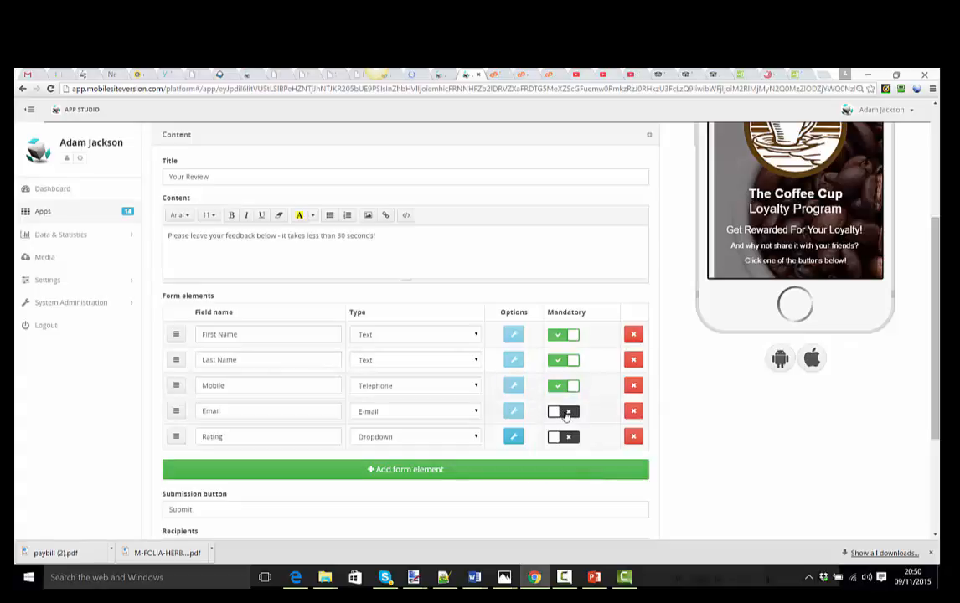
Step: Make the Email and Rating elements mandatory and add a multi-line text element named "Your comments" to the form
click(569, 412)
click(567, 439)
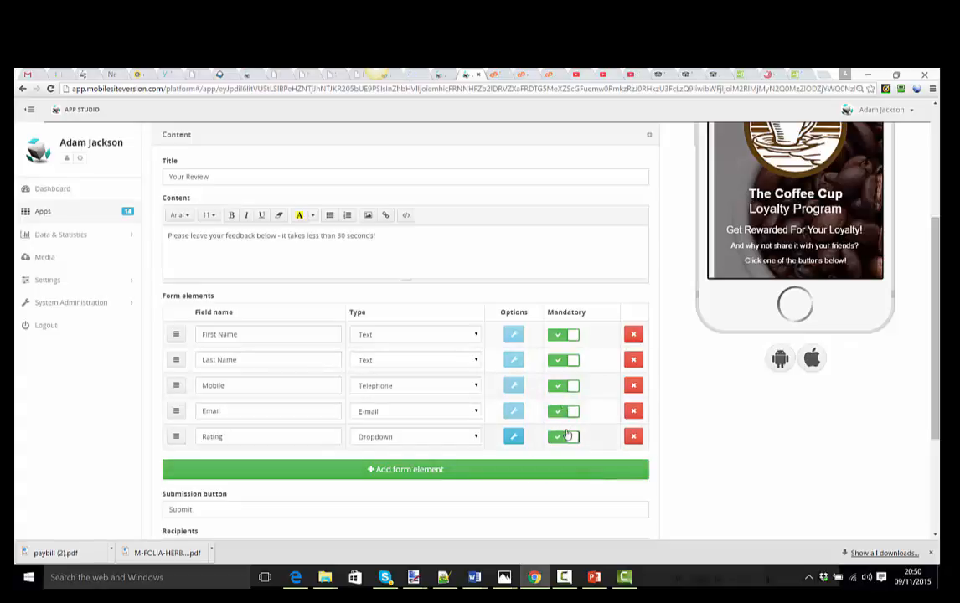
click(393, 471)
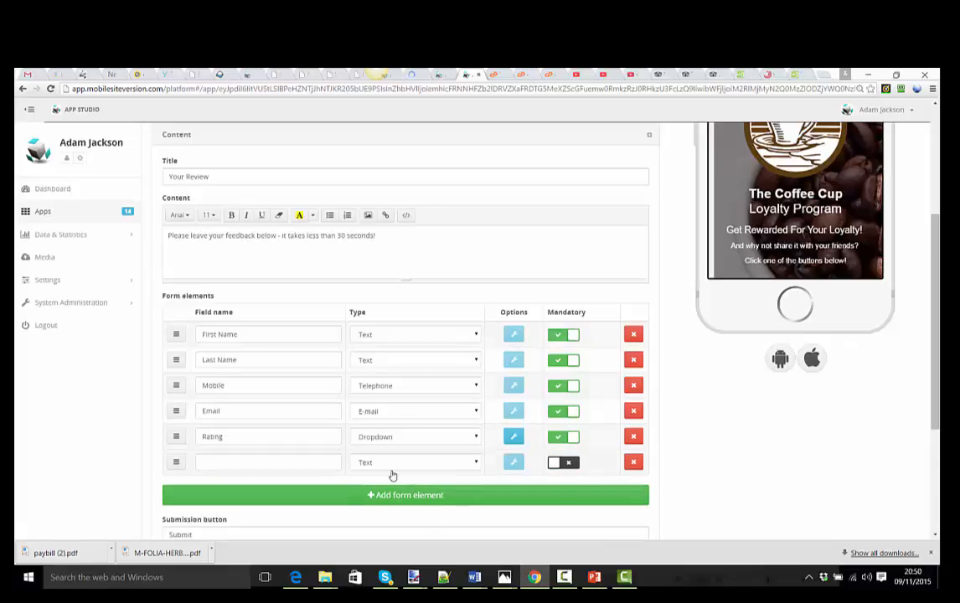
click(255, 461)
text(Your comments)
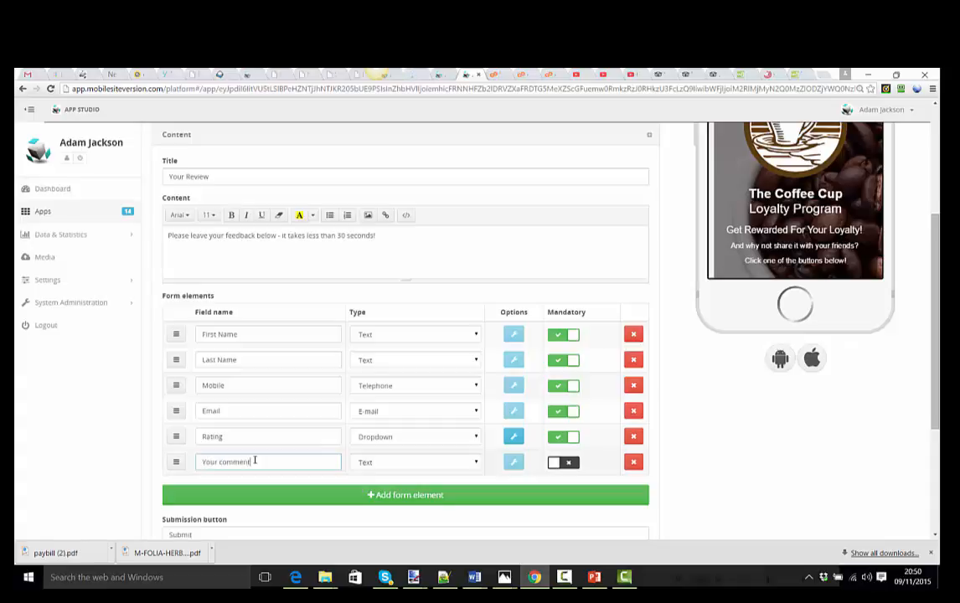
click(410, 462)
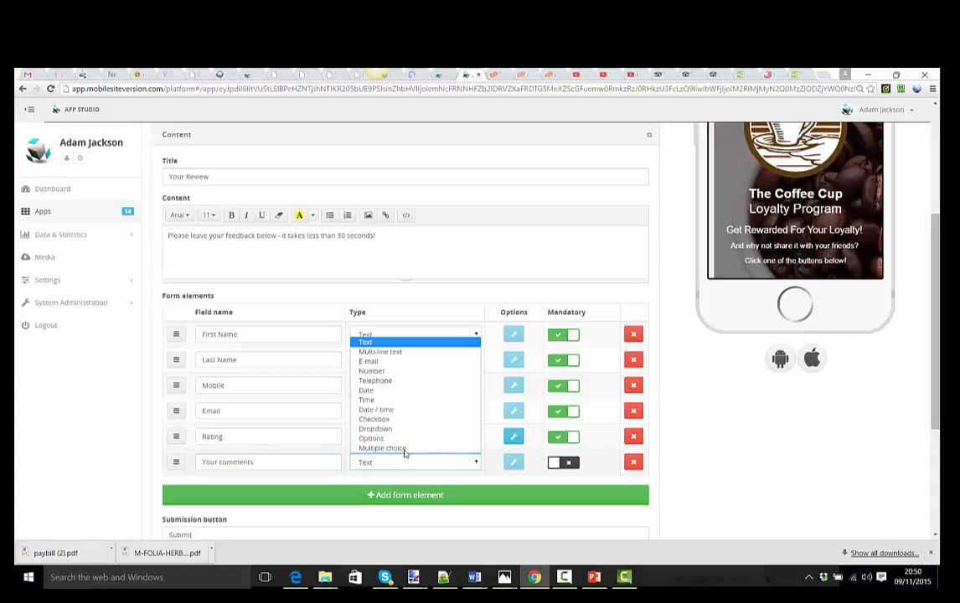
click(412, 352)
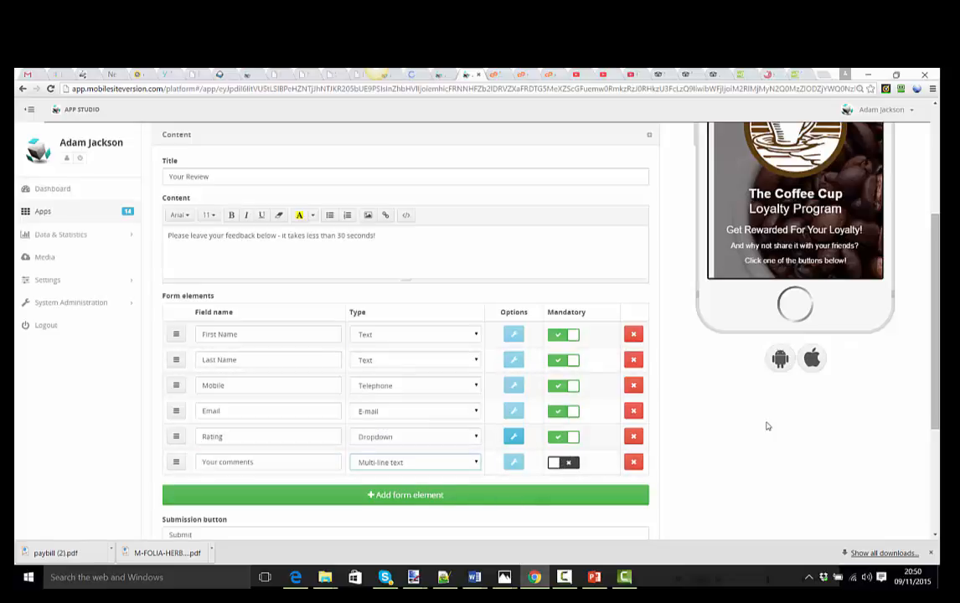
Step: Remove the extra space before "Tripadvisor" in the review form's success message and select its CLICK HERE link code
scroll(768, 425, down, 3)
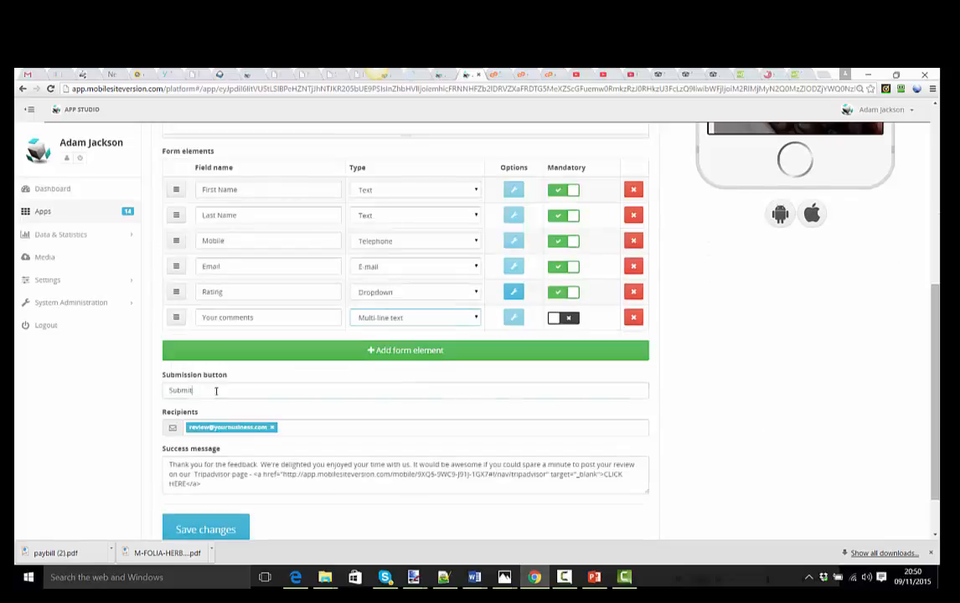
drag(216, 390, 163, 390)
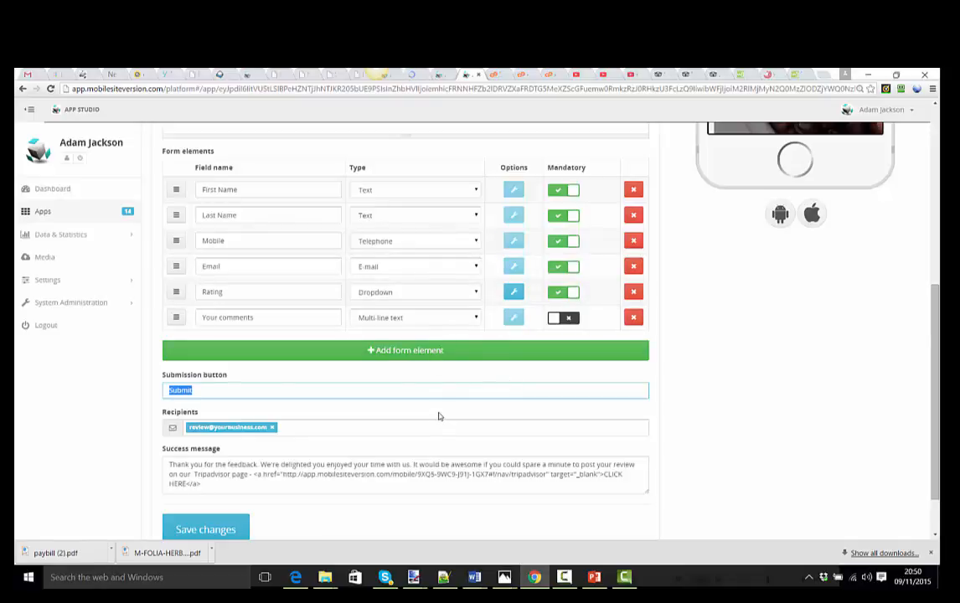
click(167, 467)
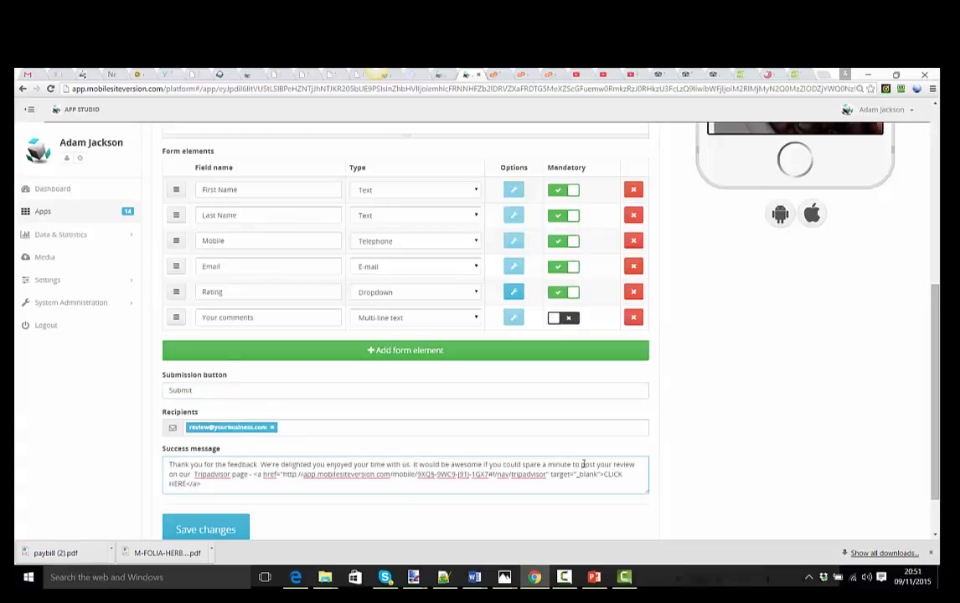
click(192, 474)
key(Delete)
text(t)
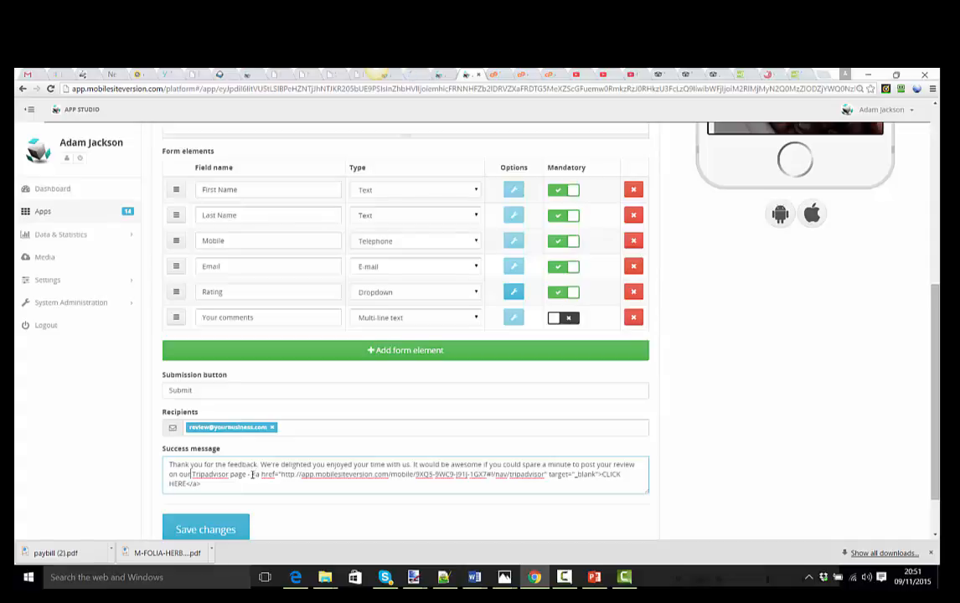
drag(252, 474, 250, 484)
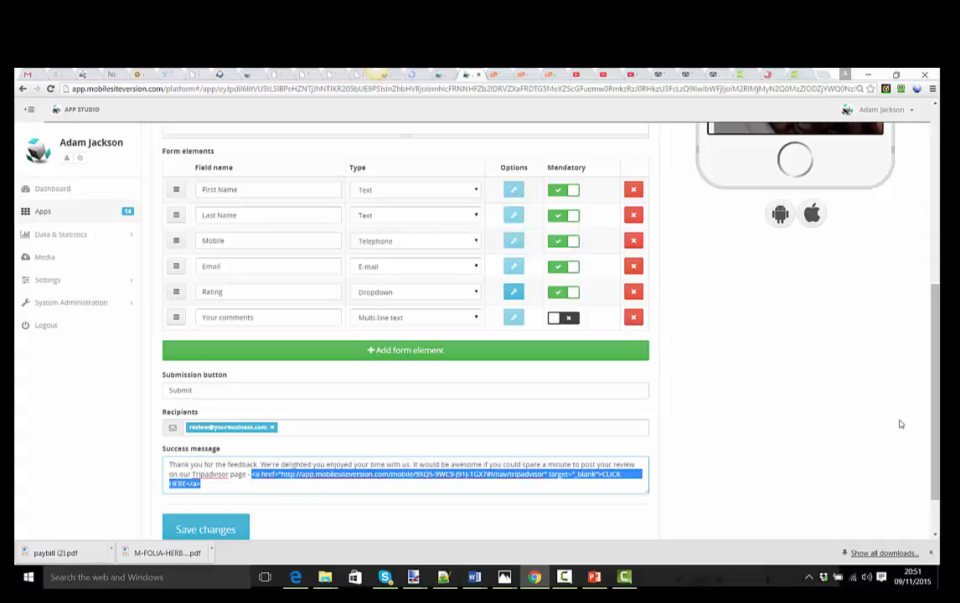
Step: Deselect the link code in the Review form's success message and save the changes to the Review page
click(459, 488)
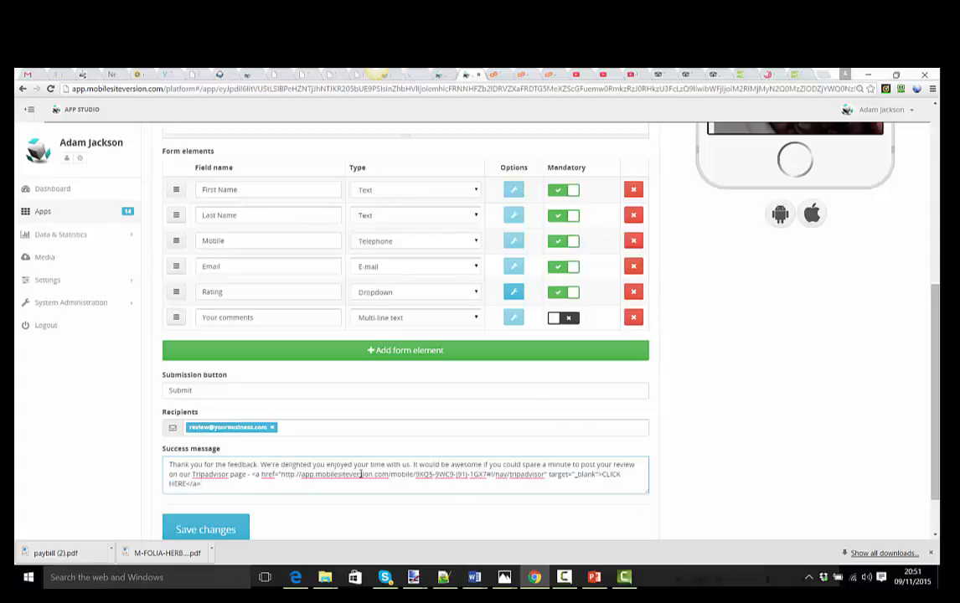
click(236, 529)
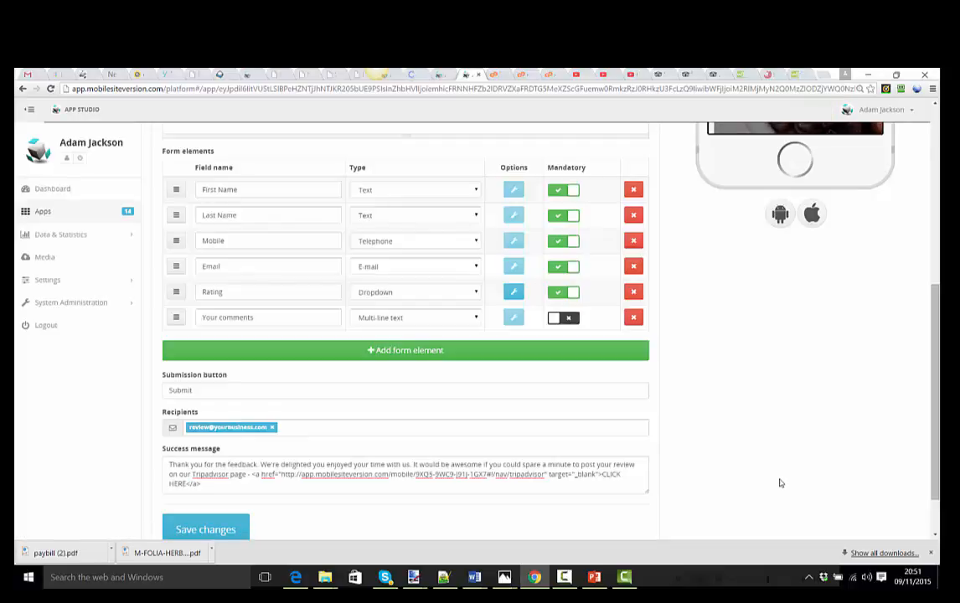
Step: Display the Review page's QR code and link, check the page URL, and close the dialog
scroll(780, 484, up, 5)
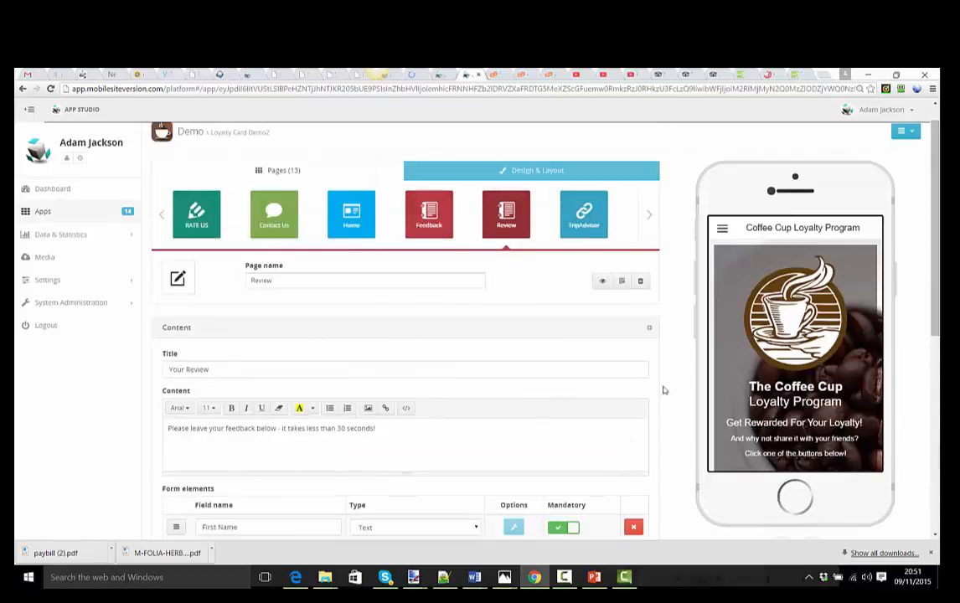
scroll(407, 231, down, 2)
scroll(611, 245, up, 1)
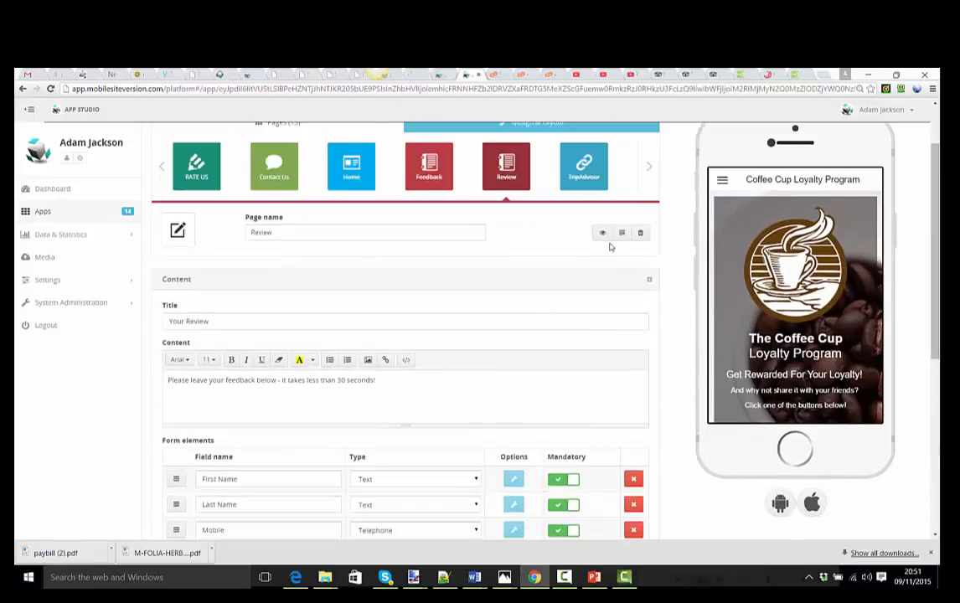
click(624, 233)
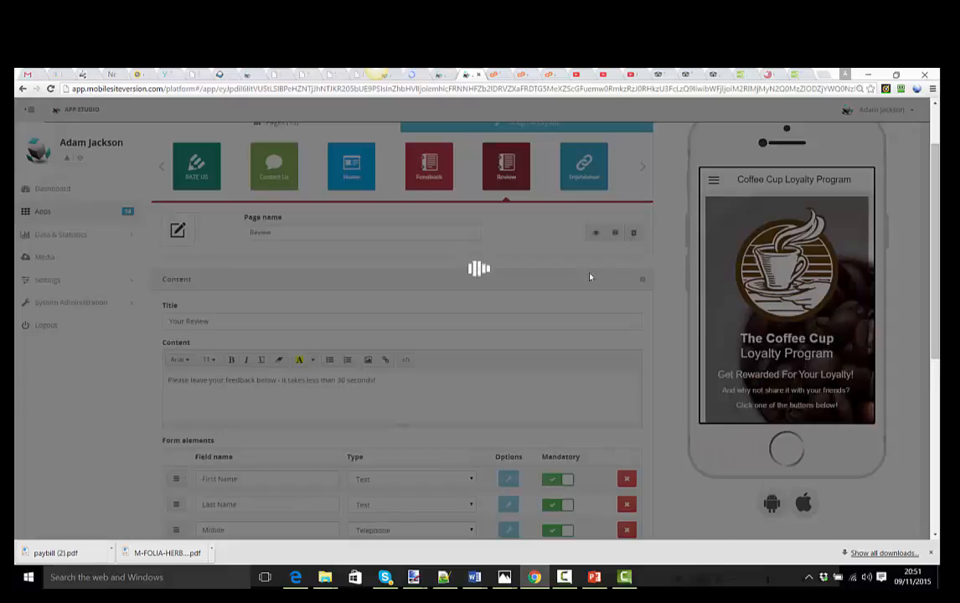
drag(422, 447, 345, 437)
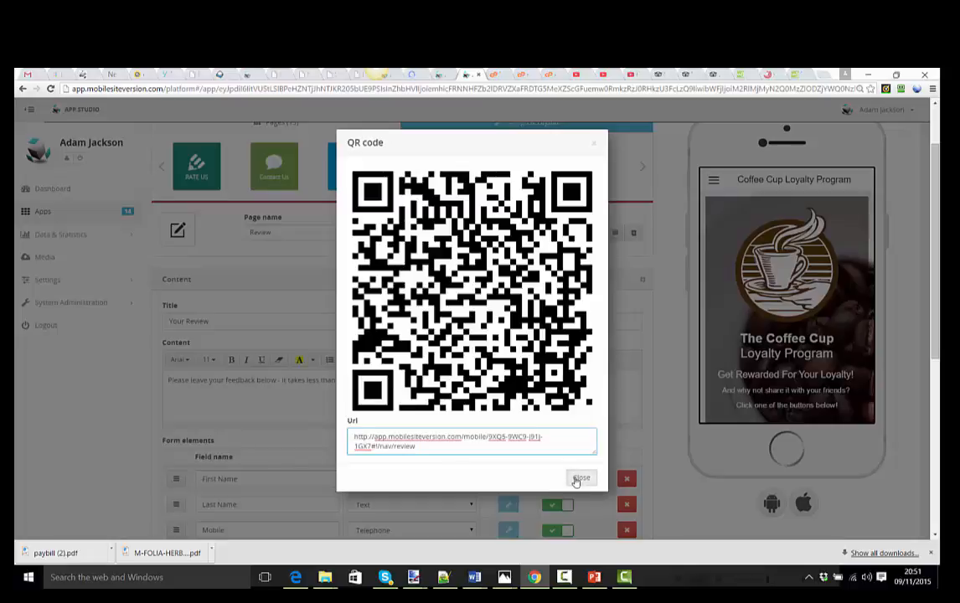
click(578, 479)
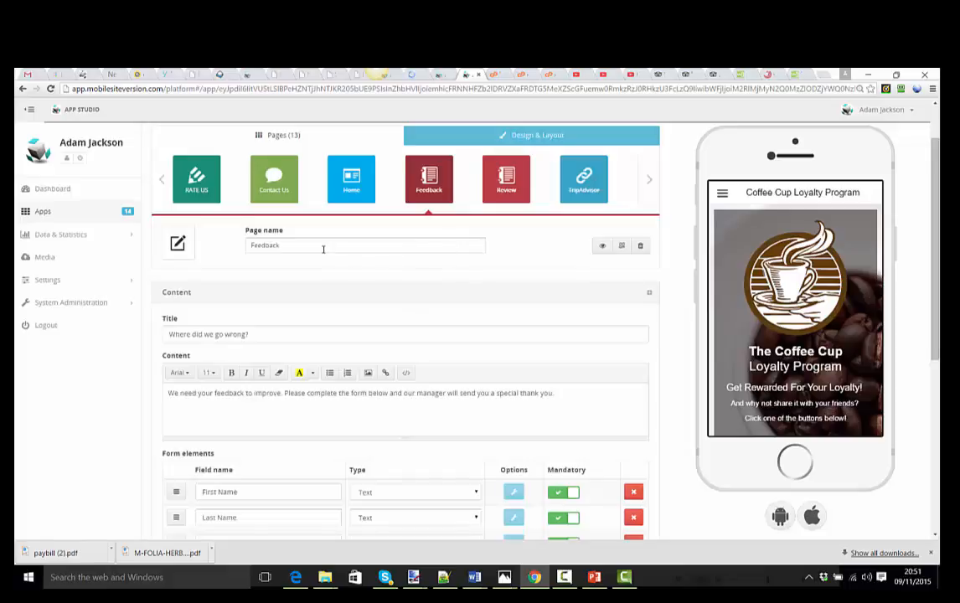
Step: Examine the Feedback page's name, content text and form elements from First Name to "Your comments"
drag(321, 246, 251, 239)
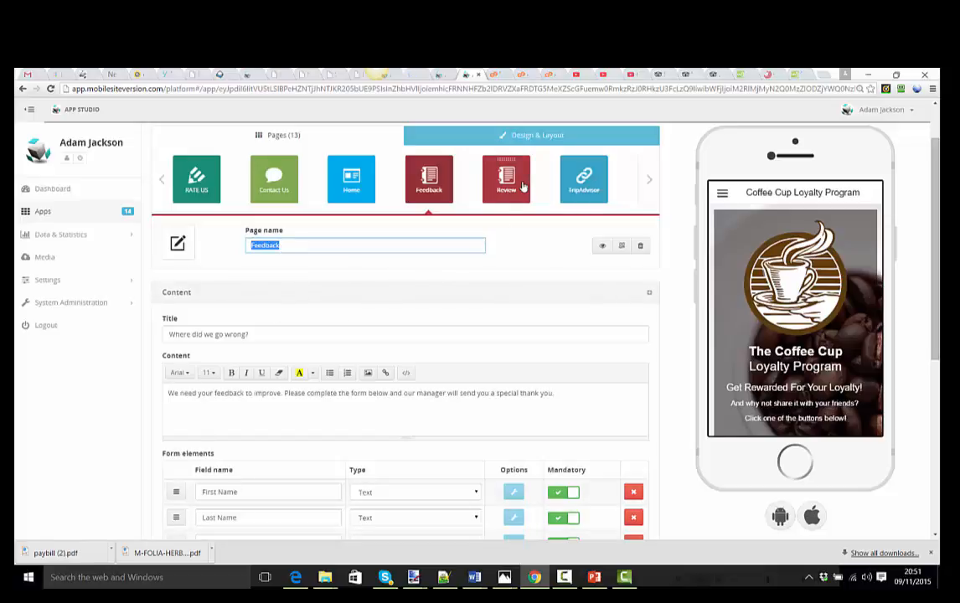
right_click(168, 391)
click(171, 392)
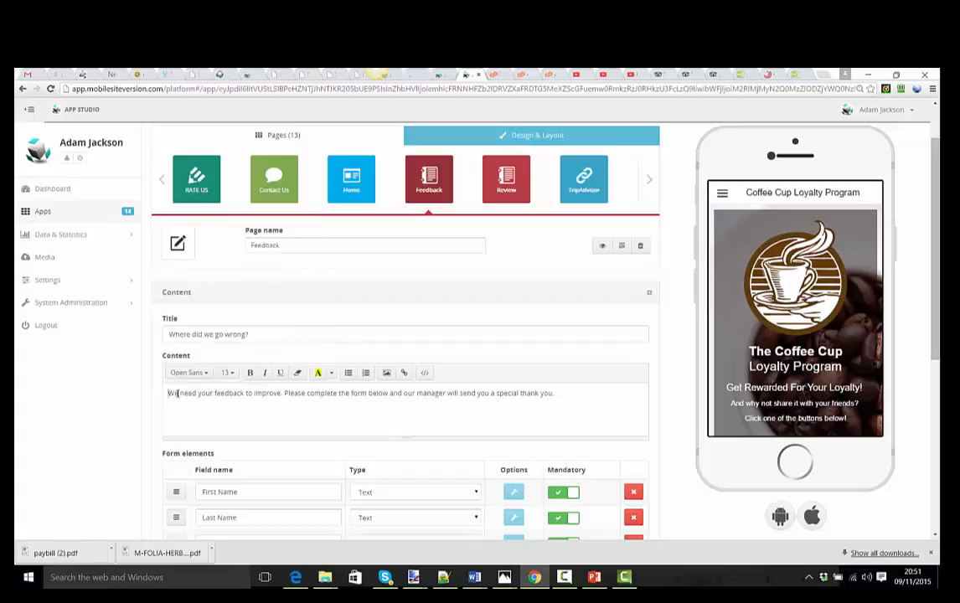
drag(177, 393, 598, 405)
scroll(421, 427, down, 2)
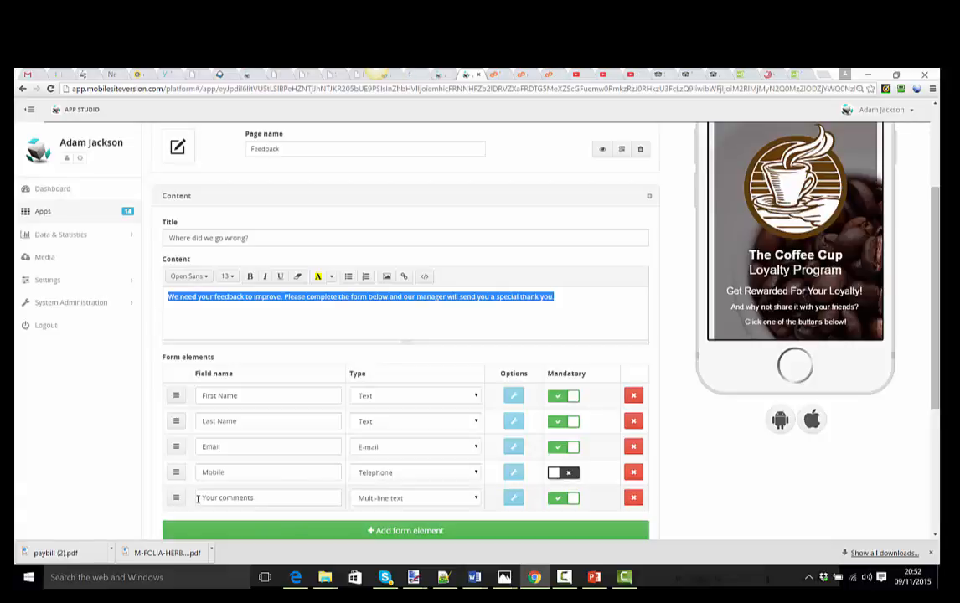
drag(198, 500, 260, 497)
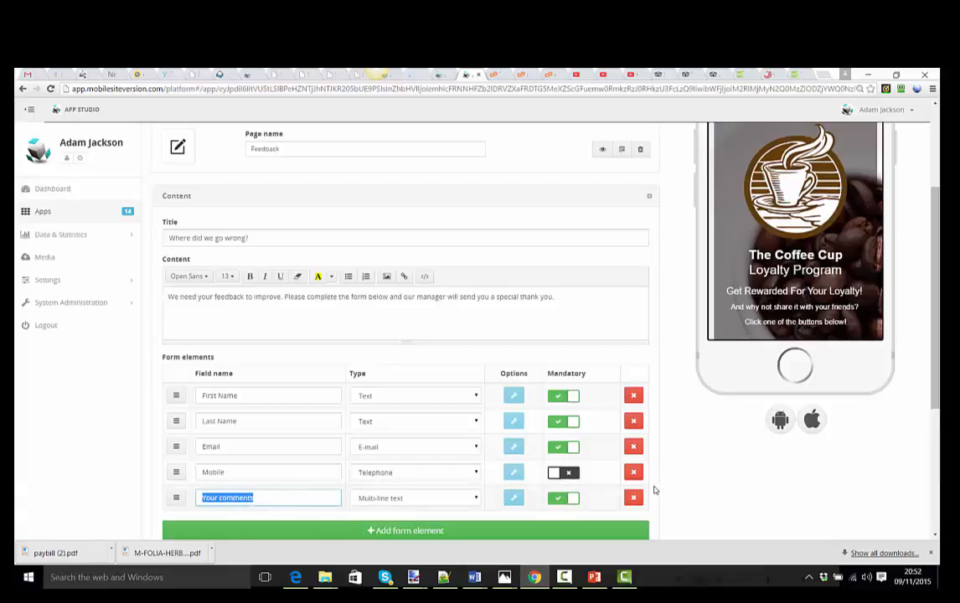
scroll(754, 453, down, 3)
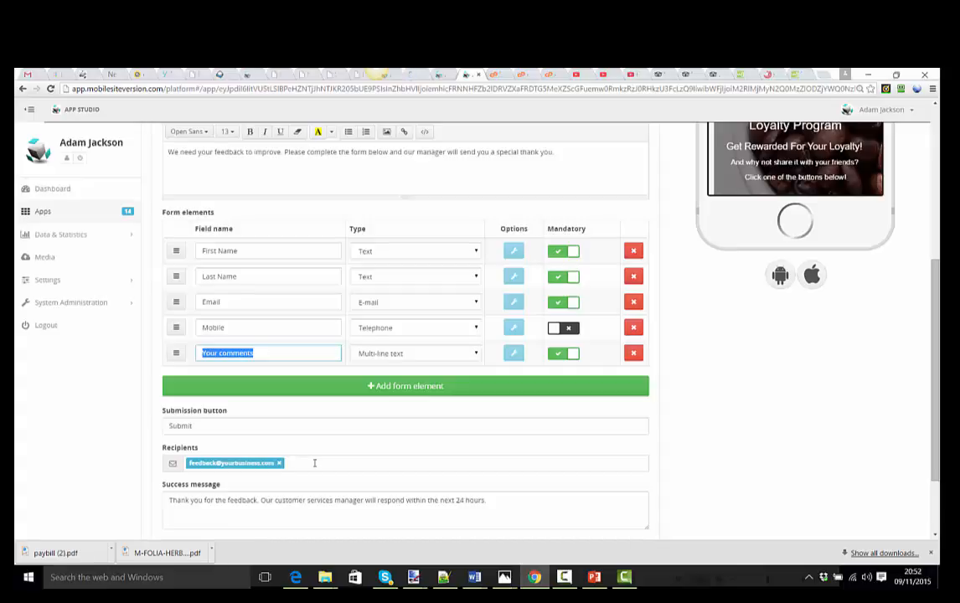
Step: Check the Feedback form's success message and save the page's changes
drag(168, 500, 514, 507)
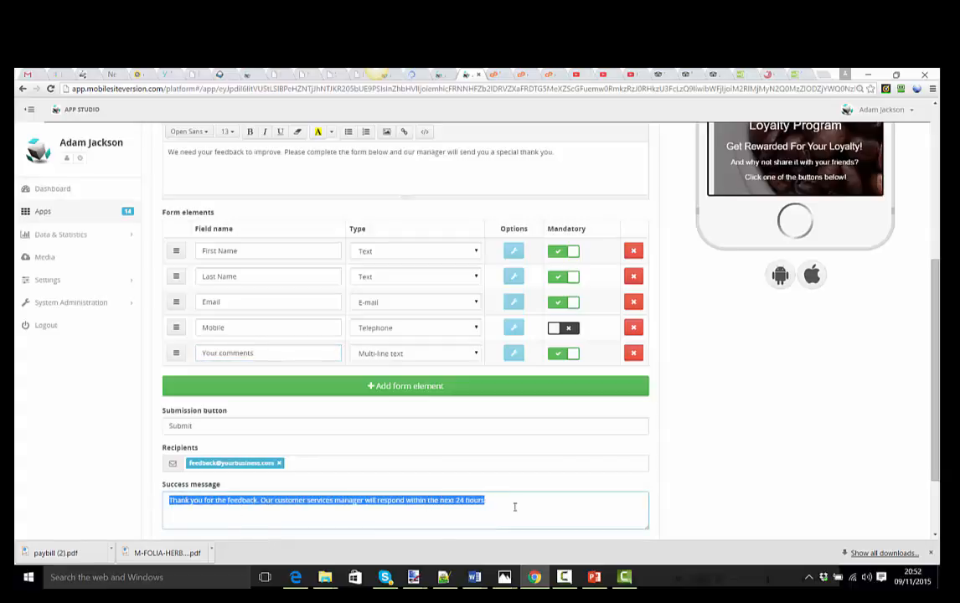
click(509, 506)
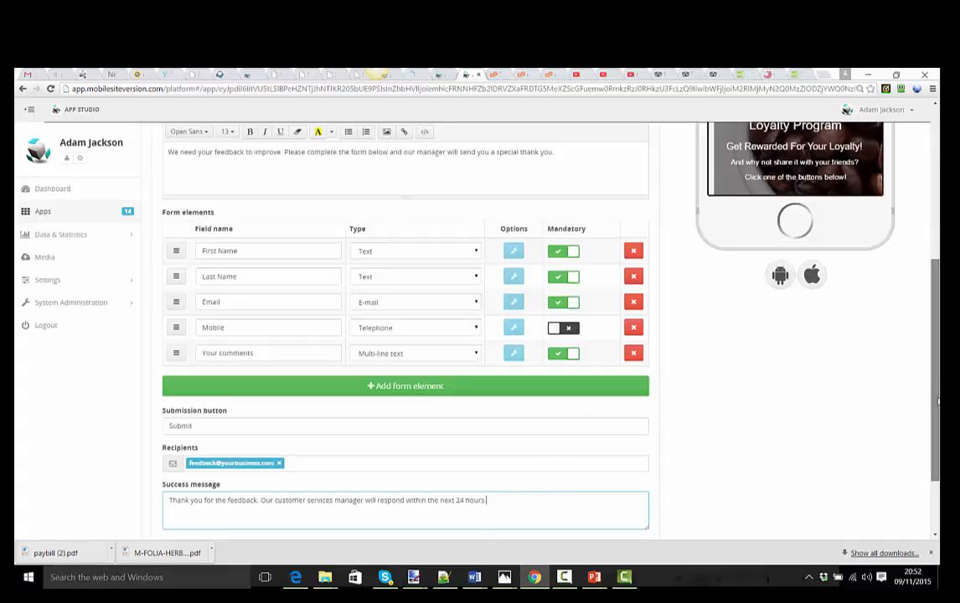
scroll(910, 460, down, 2)
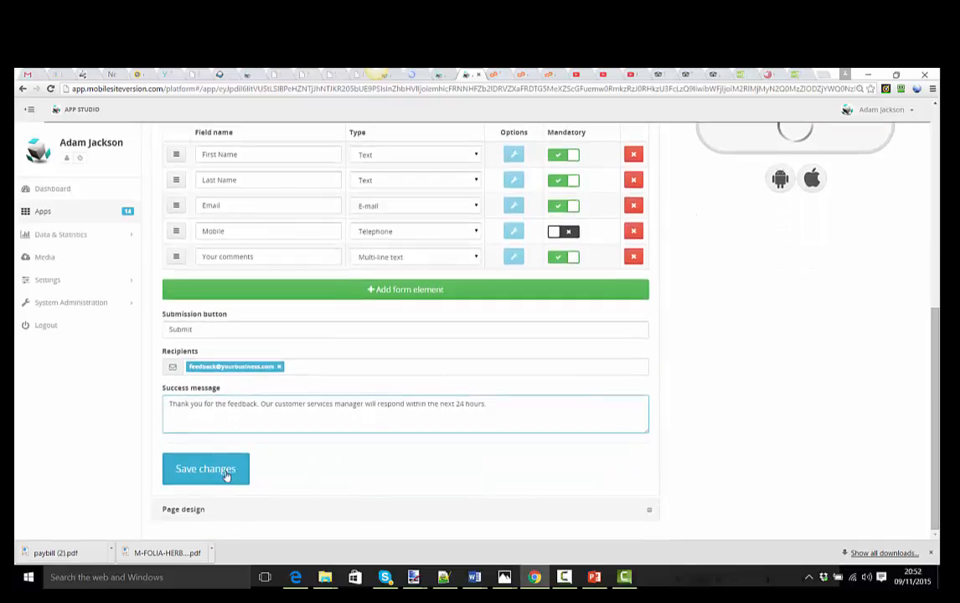
click(238, 468)
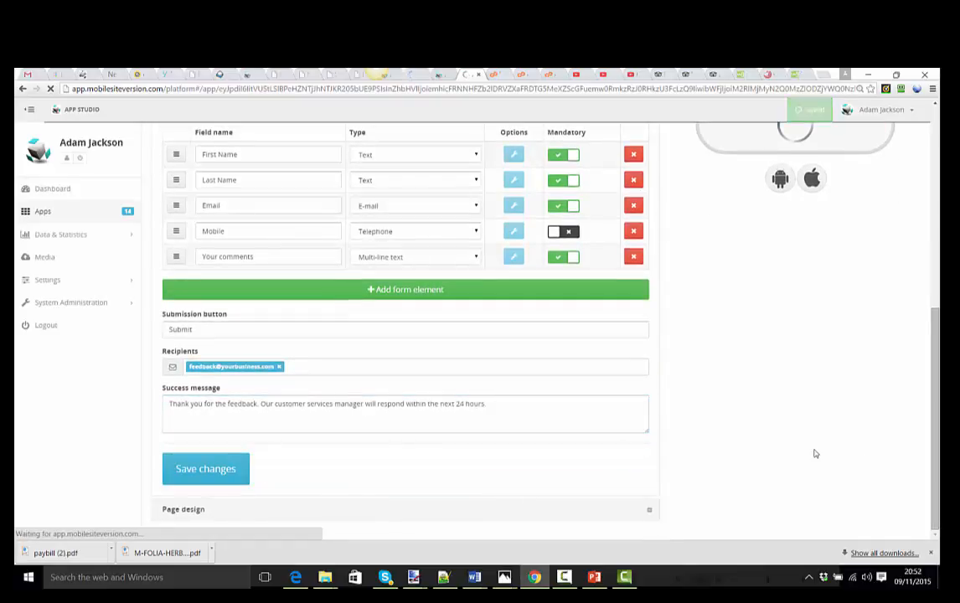
Step: Open the app's TripAdvisor link page for editing and check its page name
scroll(814, 453, up, 5)
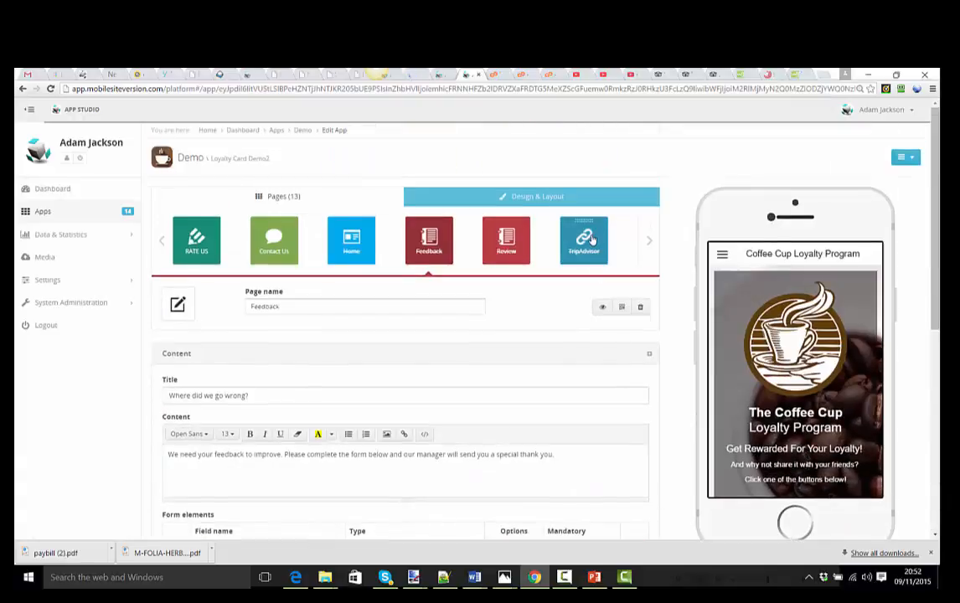
click(591, 241)
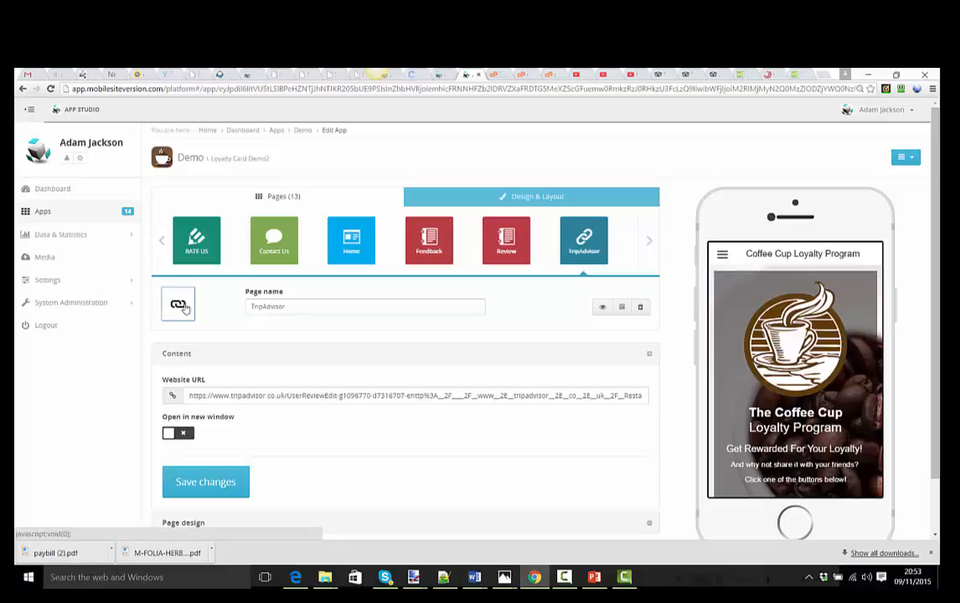
drag(286, 306, 246, 308)
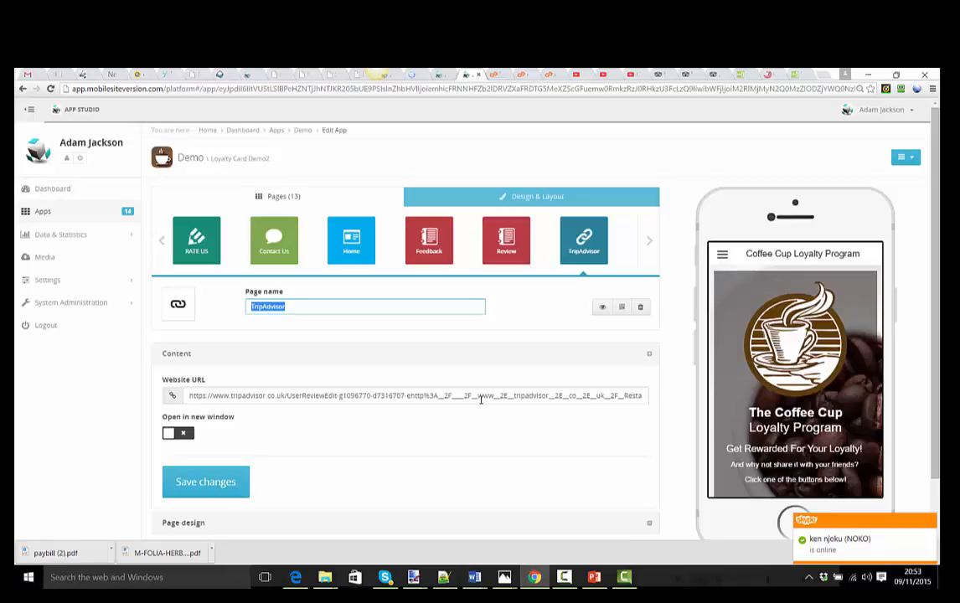
Step: On Tripadvisor, go back to the Avani restaurant page, reopen its review form and copy the form's web address
click(688, 75)
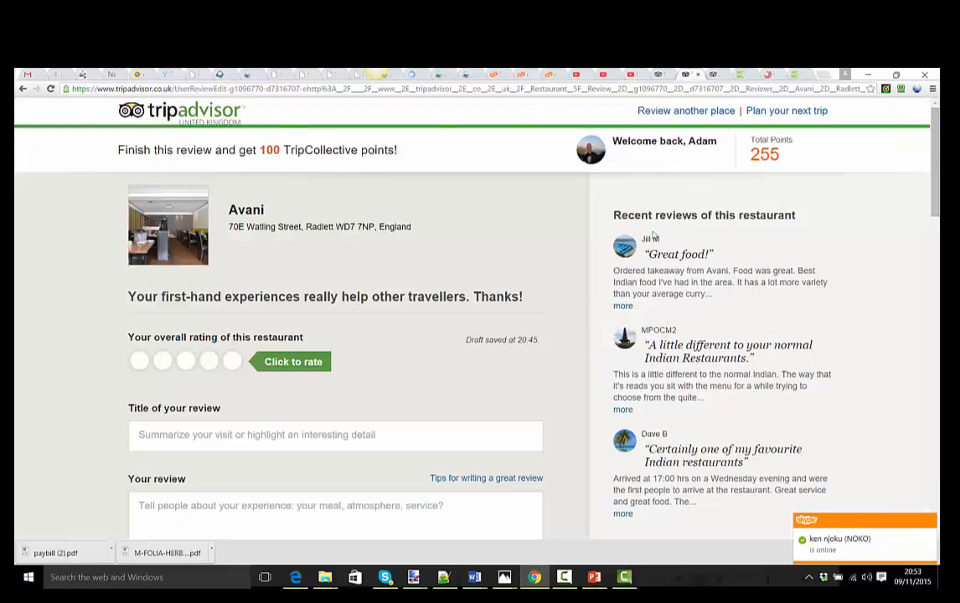
click(23, 90)
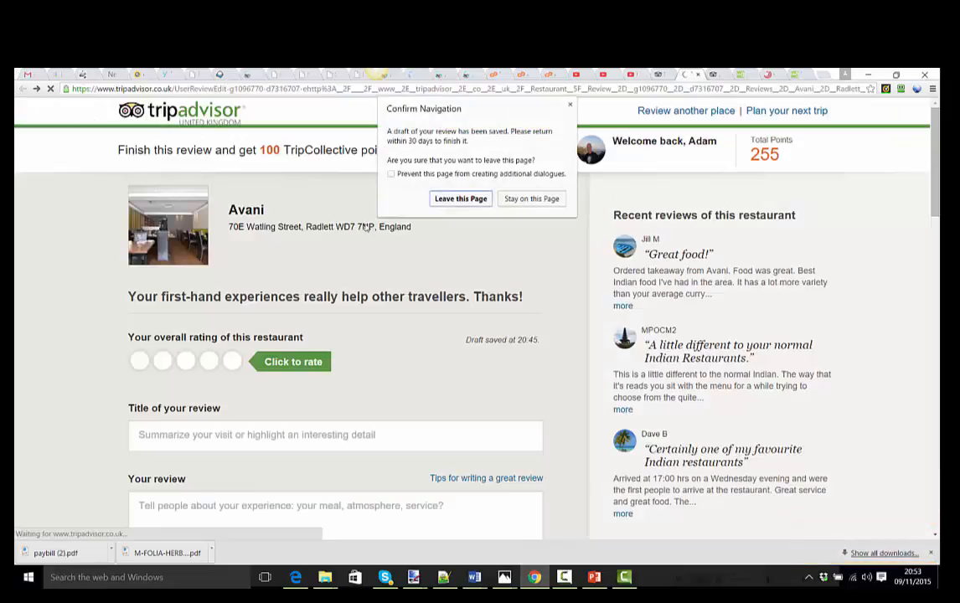
click(460, 199)
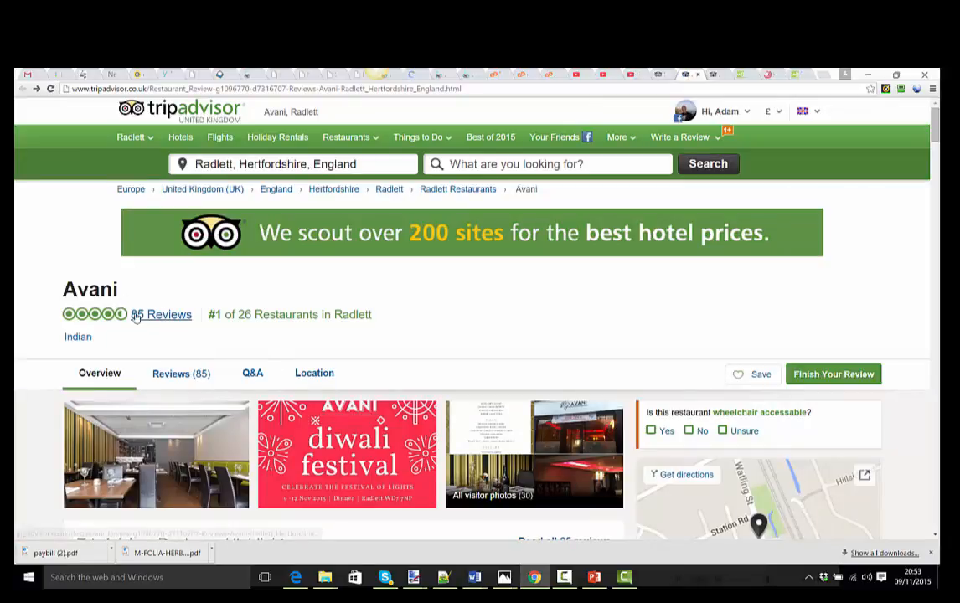
click(834, 374)
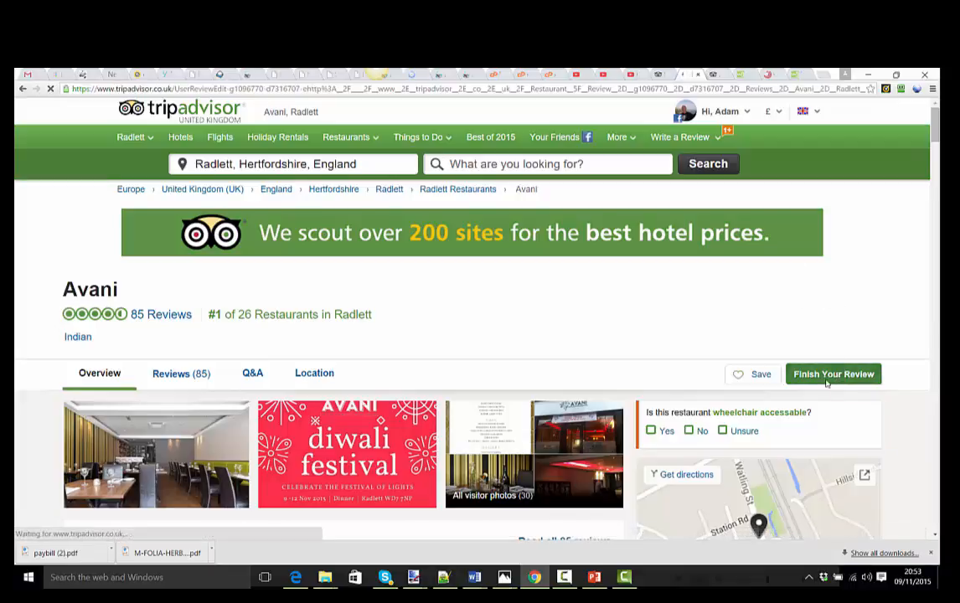
click(267, 89)
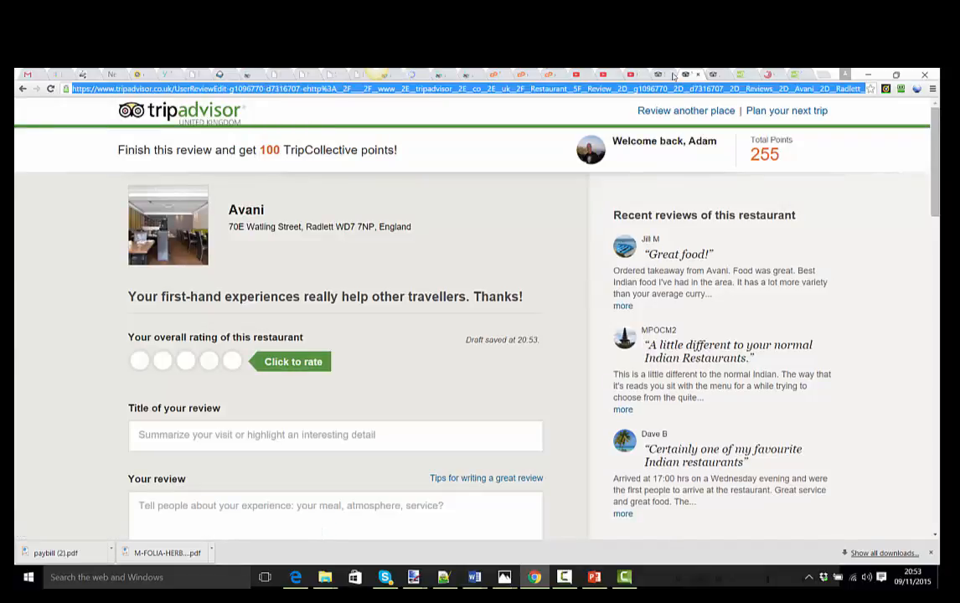
Step: Back in the app editor, replace the TripAdvisor page's website URL with the copied Avani review form address and save
click(423, 75)
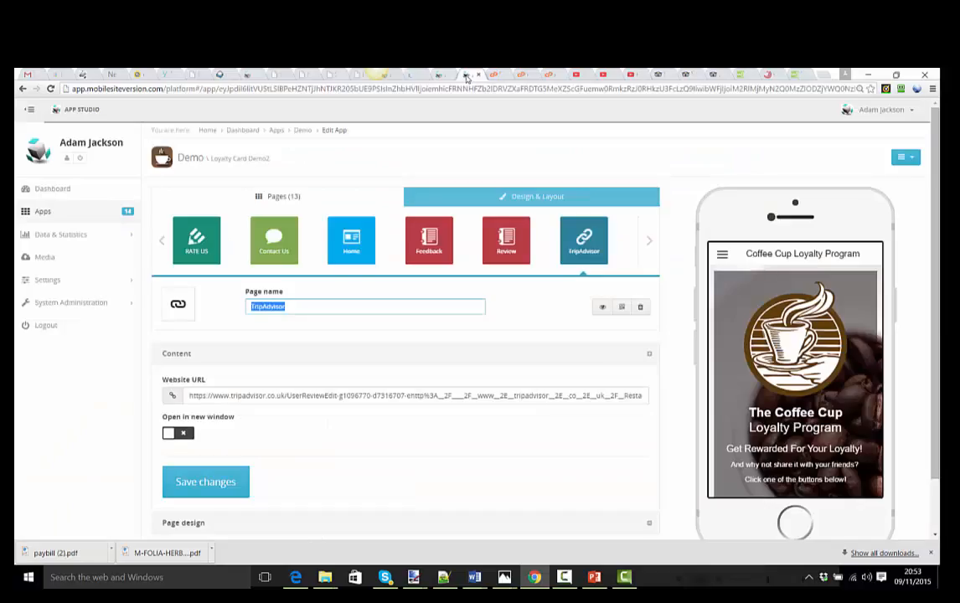
click(212, 396)
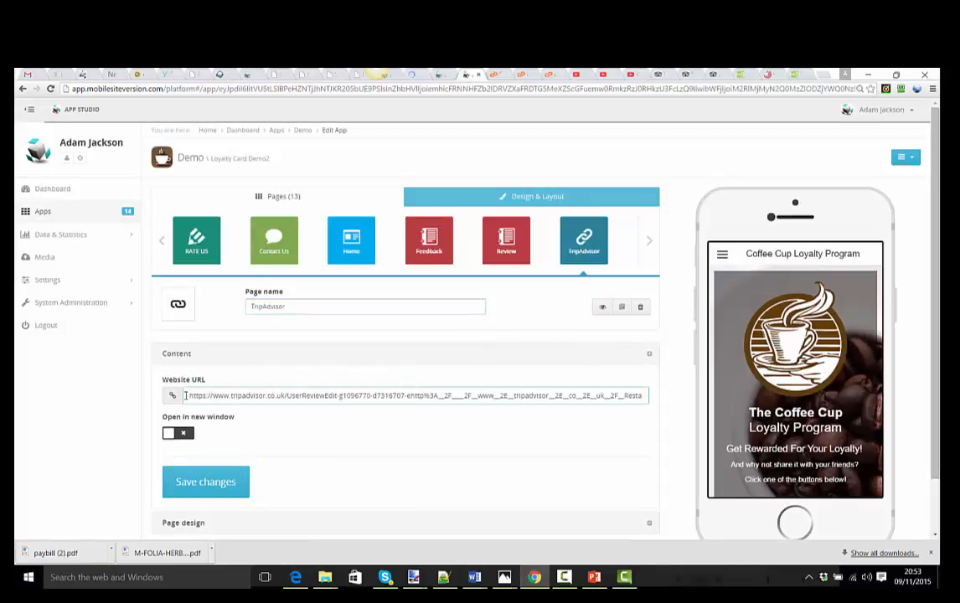
drag(186, 395, 733, 411)
text(https://www.tripadvisor.co.uk/UserReviewEdit-g1096770-d7316707-ehttp%3A__2F____2F__www__2E__tripadvisor__2E__co__2E__uk__2F__Restaurant__5F__Review__2D__g1096770__2D__d7316707__2D__Reviews__2D__Avani__2D__Radlett__5F__Hertfordshire__5F__England__2E__html-Avani-Radlett_Hertfordshire_England.html)
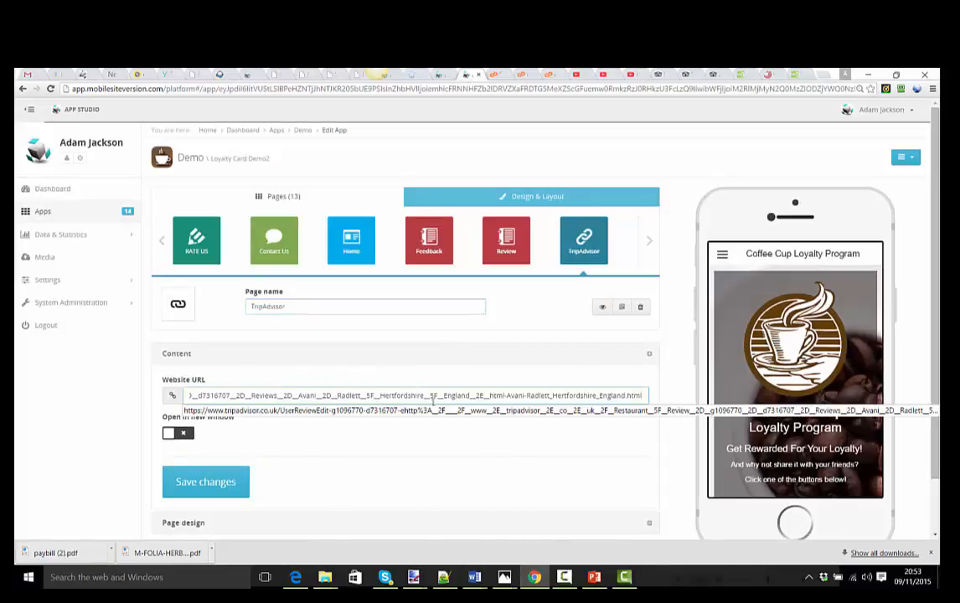
click(418, 360)
click(221, 481)
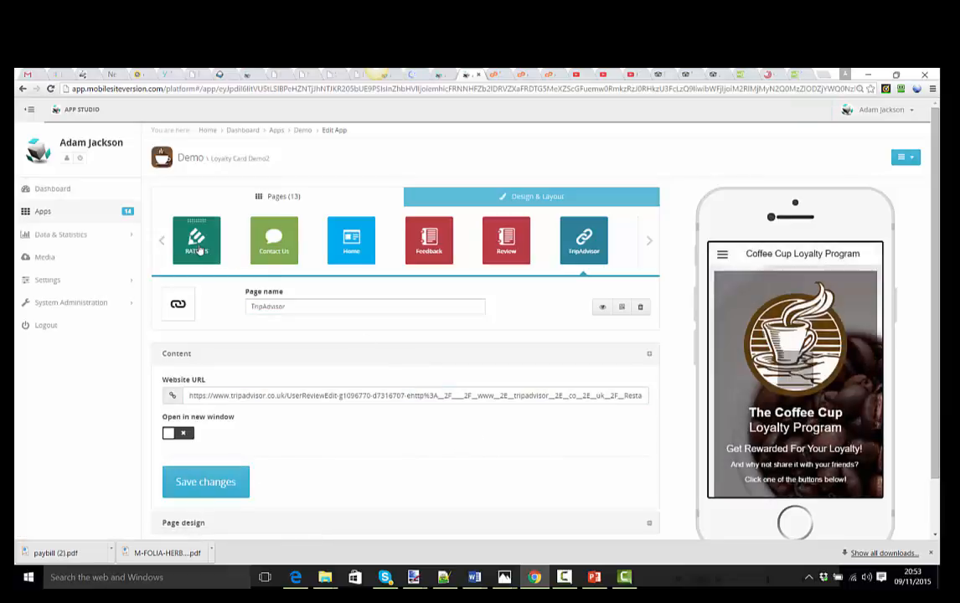
Step: Open the RATE US page in the phone preview to check its Good and Sorry - Bad options
click(715, 260)
click(756, 476)
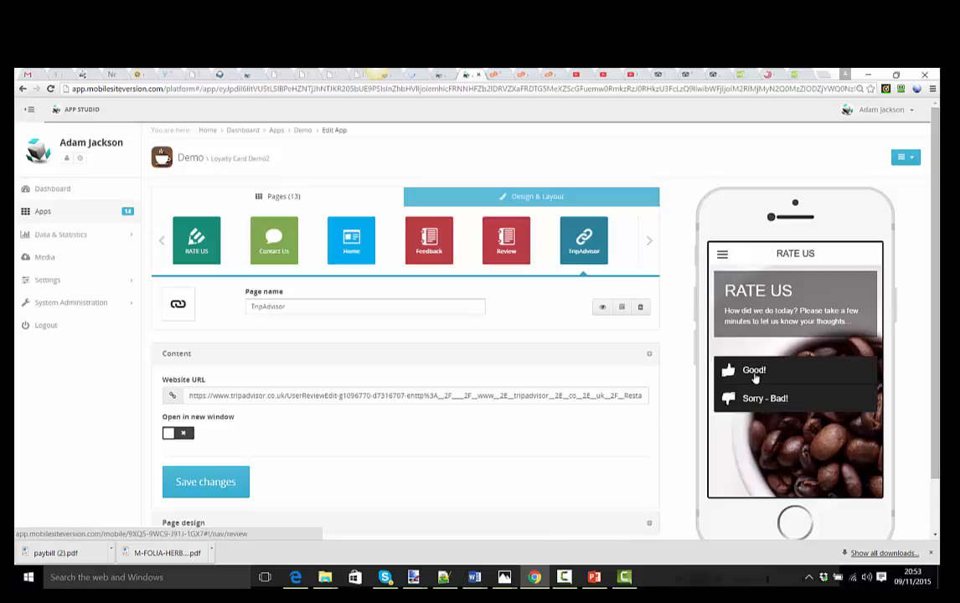
Step: Open the Review page again and look over its form elements, recipients and success message
click(507, 251)
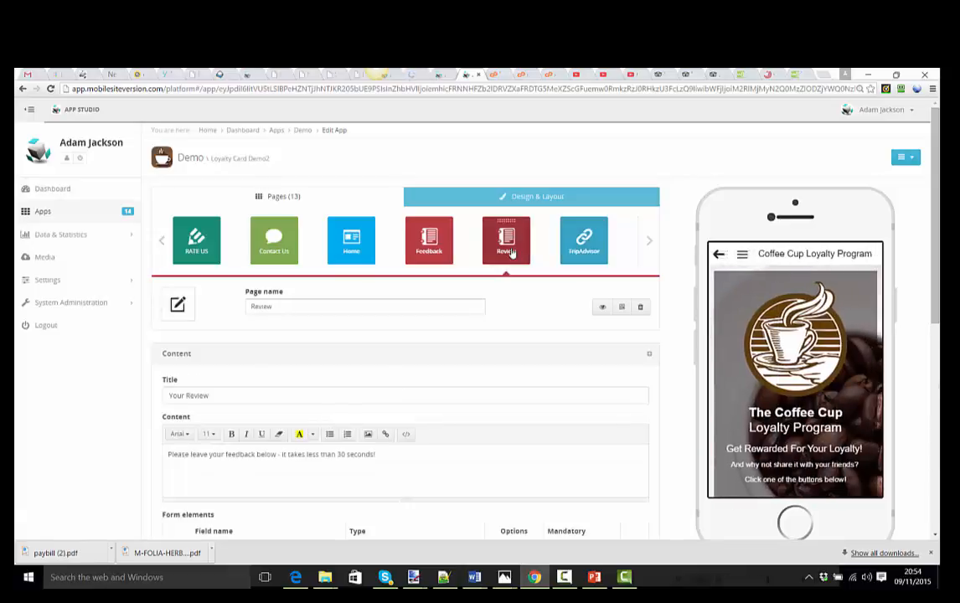
scroll(408, 381, down, 3)
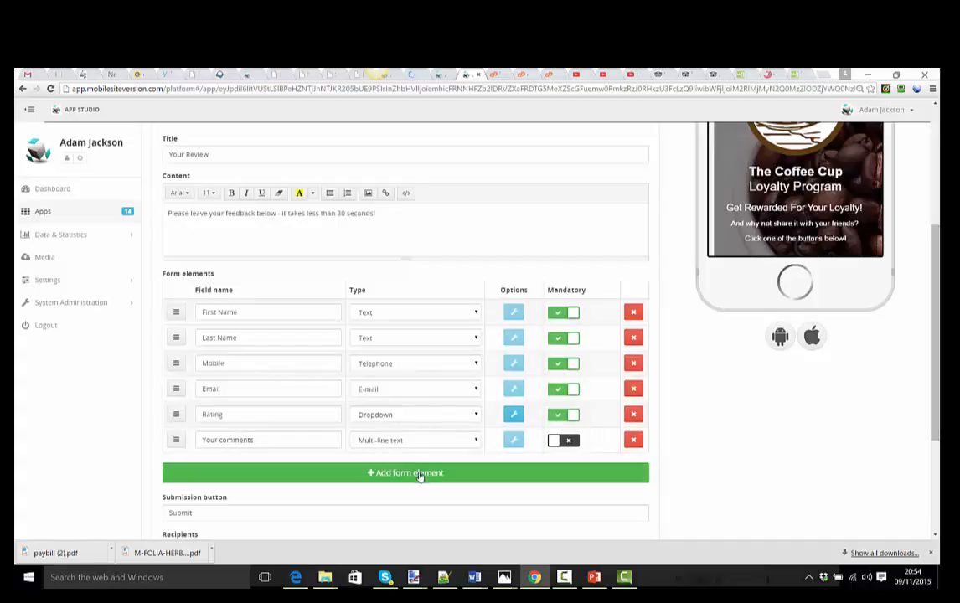
scroll(373, 430, down, 2)
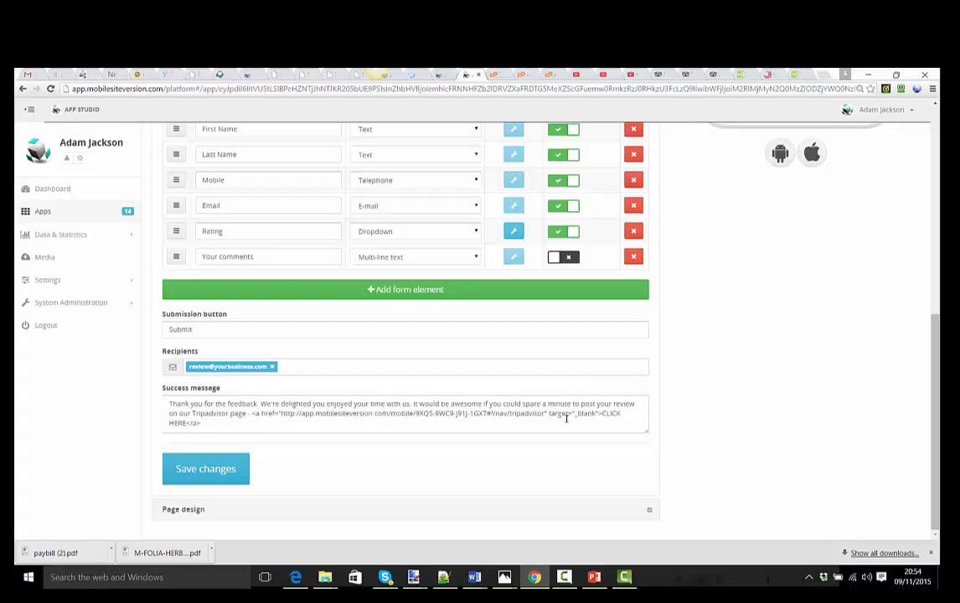
scroll(566, 418, up, 5)
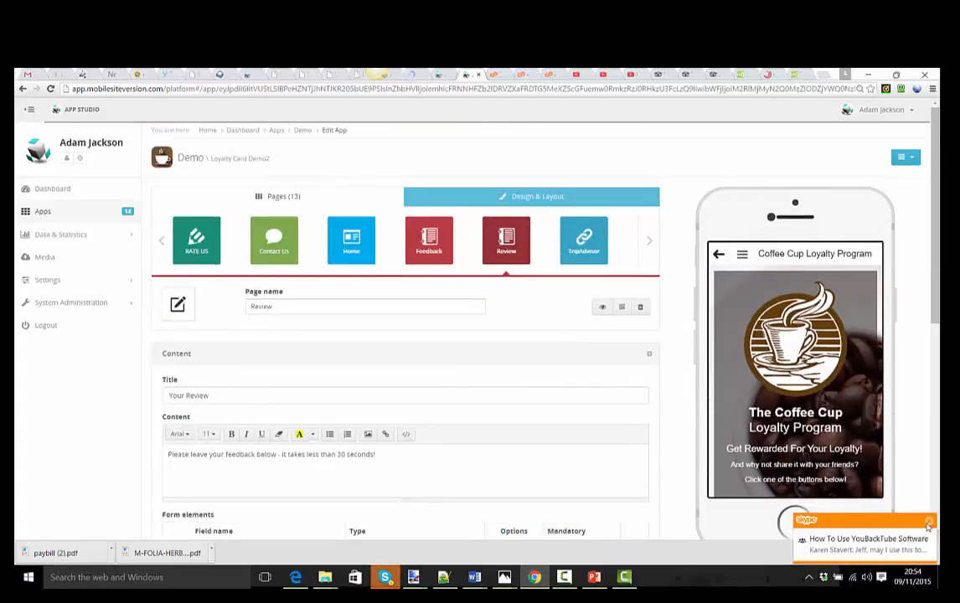
Step: Dismiss the Skype notification, open the Feedback page and highlight its title
click(928, 522)
click(429, 243)
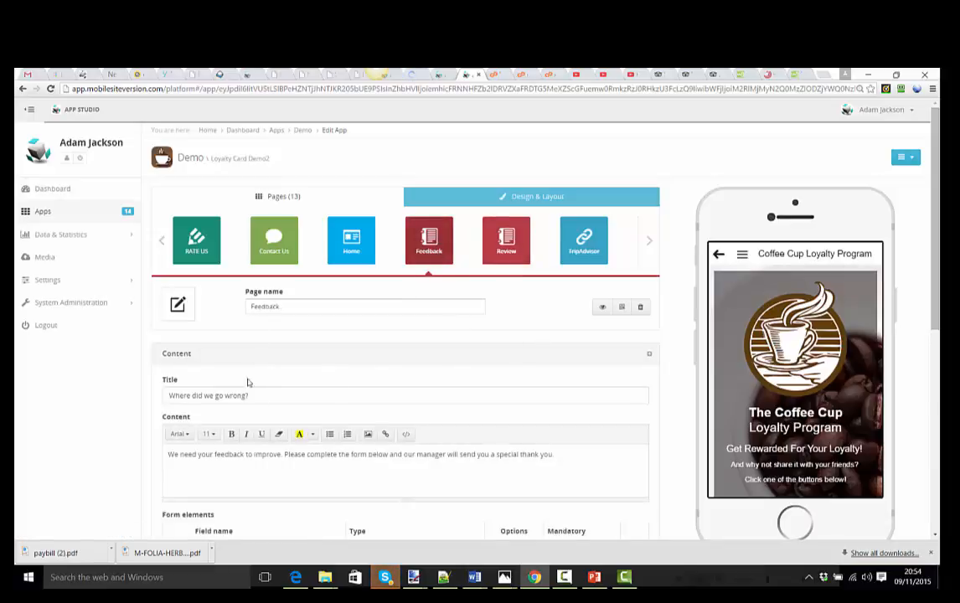
drag(257, 402, 178, 397)
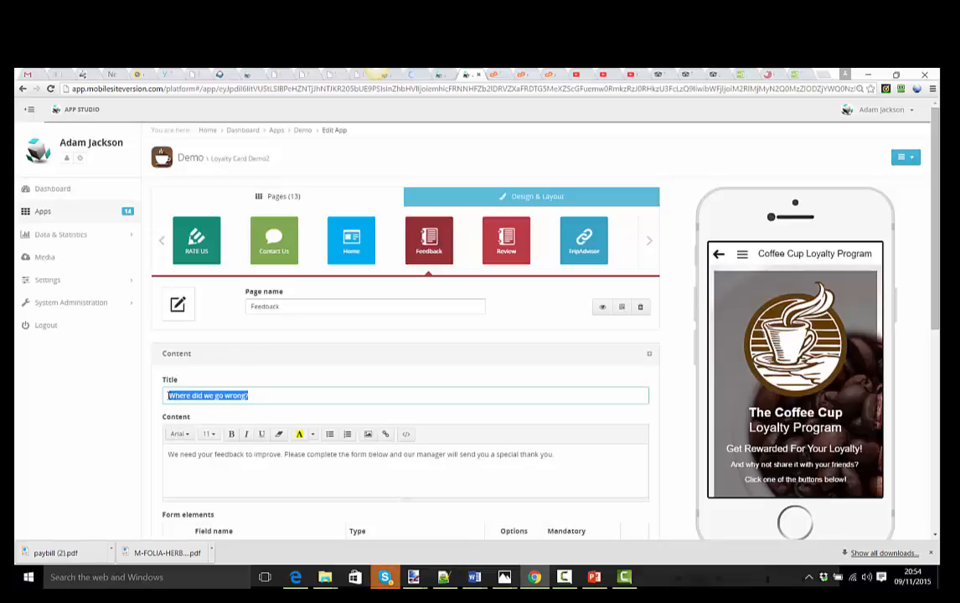
Step: Highlight the Feedback page's content text and look over its form elements, recipients and success message
click(170, 395)
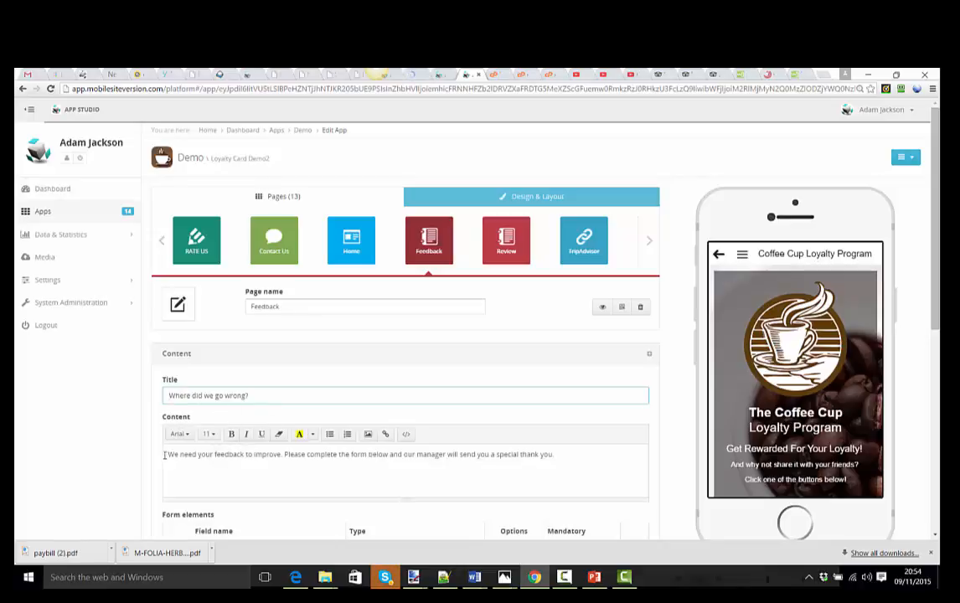
drag(165, 454, 598, 454)
scroll(536, 452, down, 1)
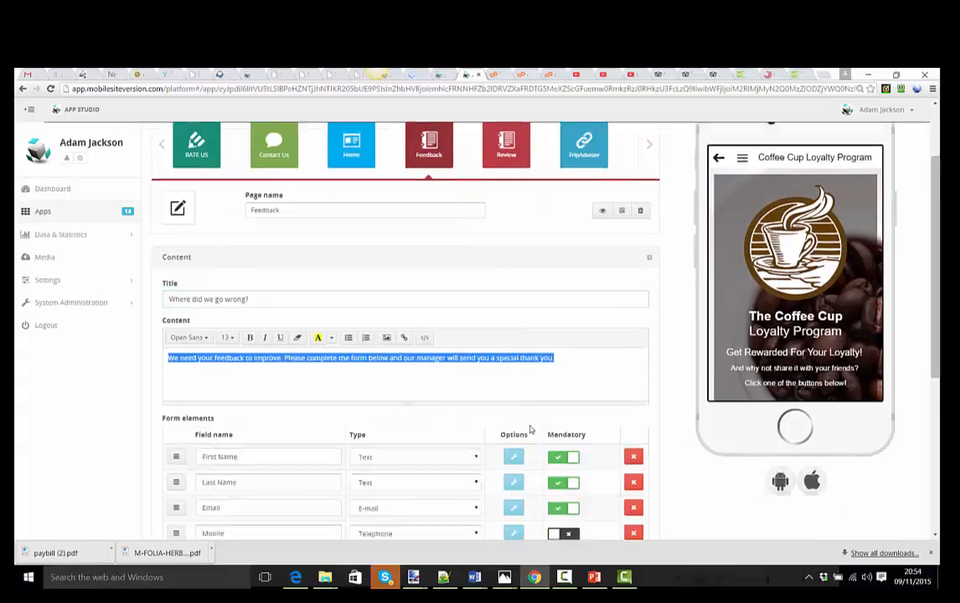
scroll(530, 429, down, 1)
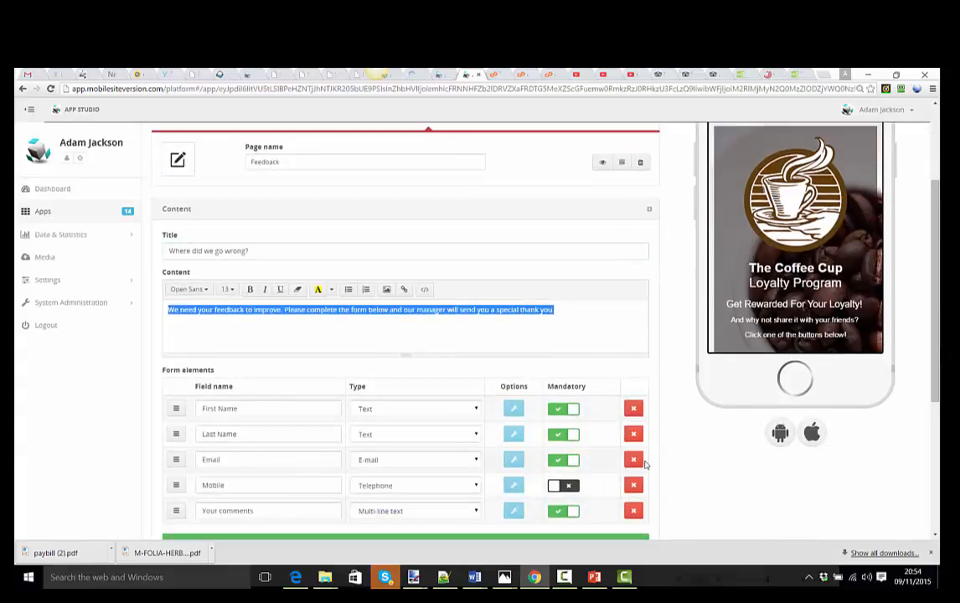
scroll(198, 447, down, 3)
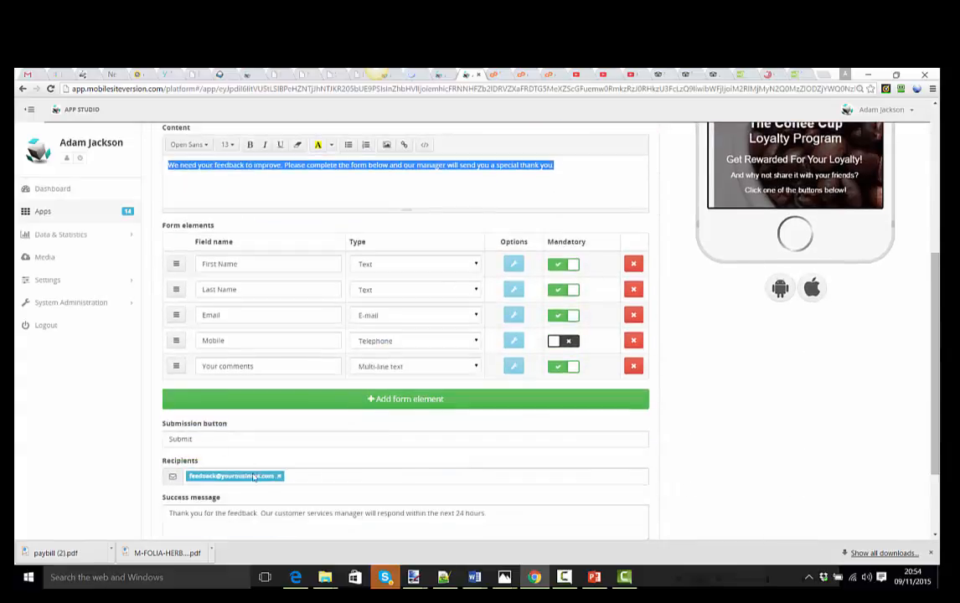
scroll(340, 454, down, 2)
scroll(340, 456, down, 1)
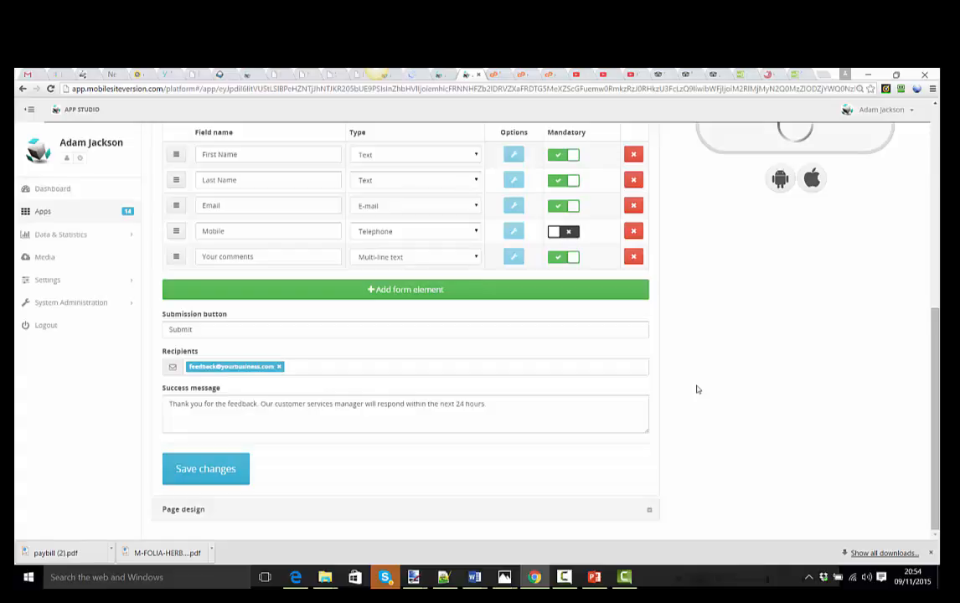
Step: Open the widget data statistics, view the details of the newest Loyalty Card Demo2 / Review submission and close them
scroll(697, 390, up, 3)
scroll(407, 251, up, 2)
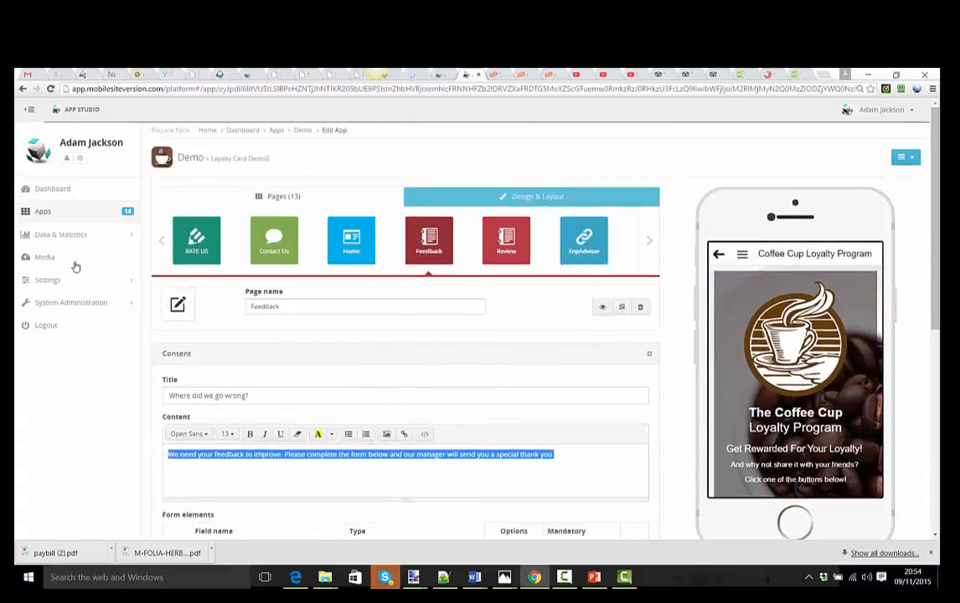
click(62, 236)
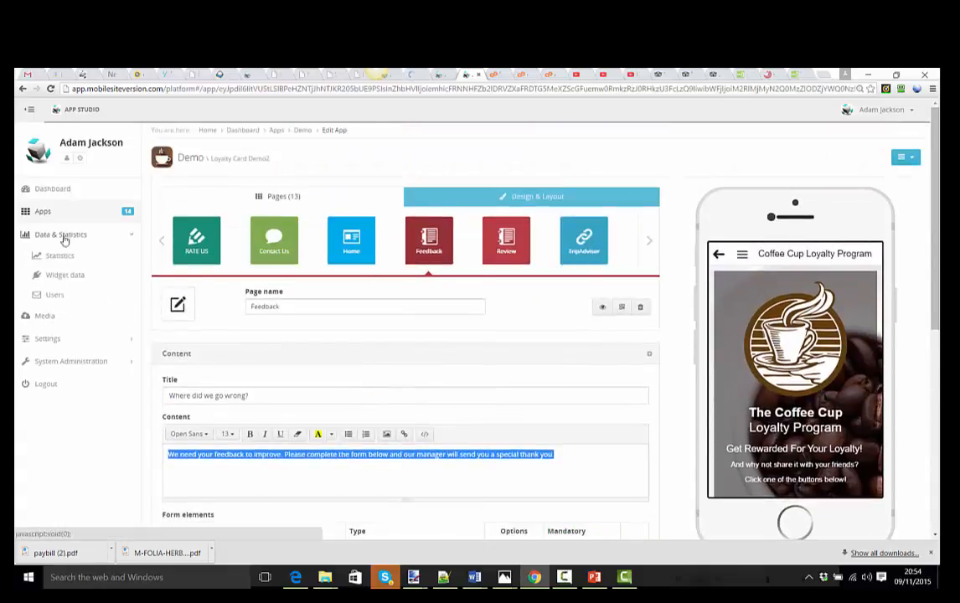
click(54, 277)
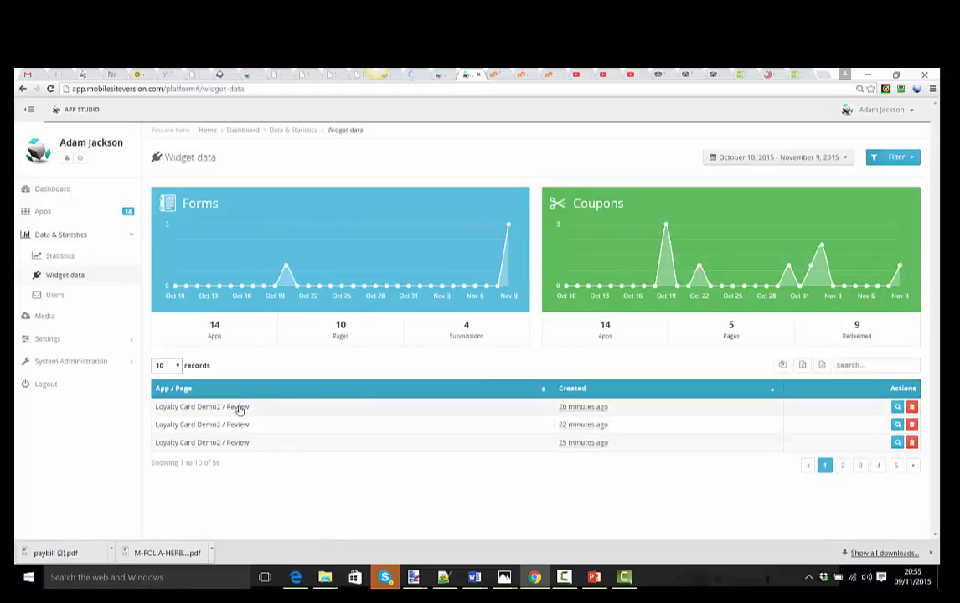
click(897, 408)
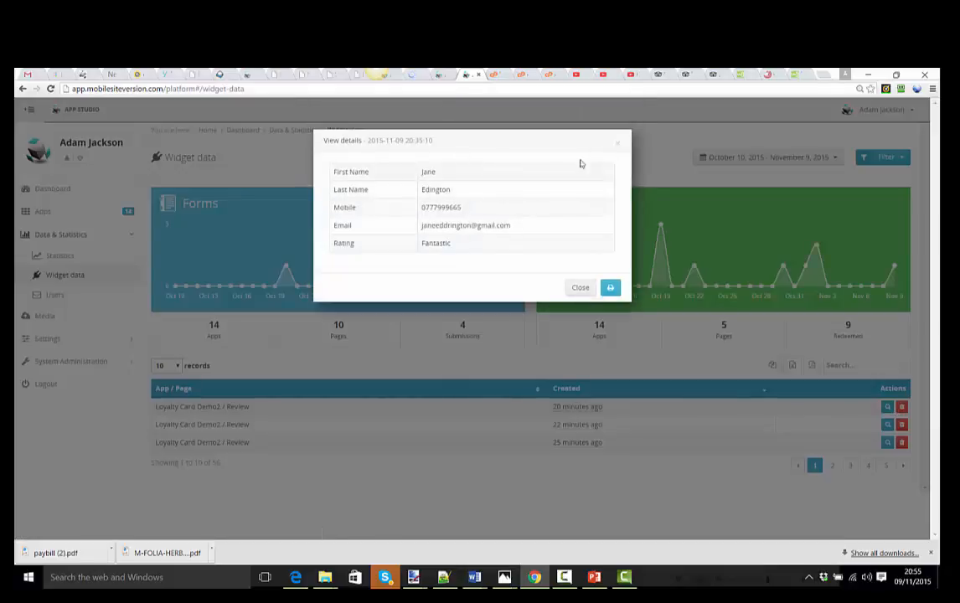
click(618, 145)
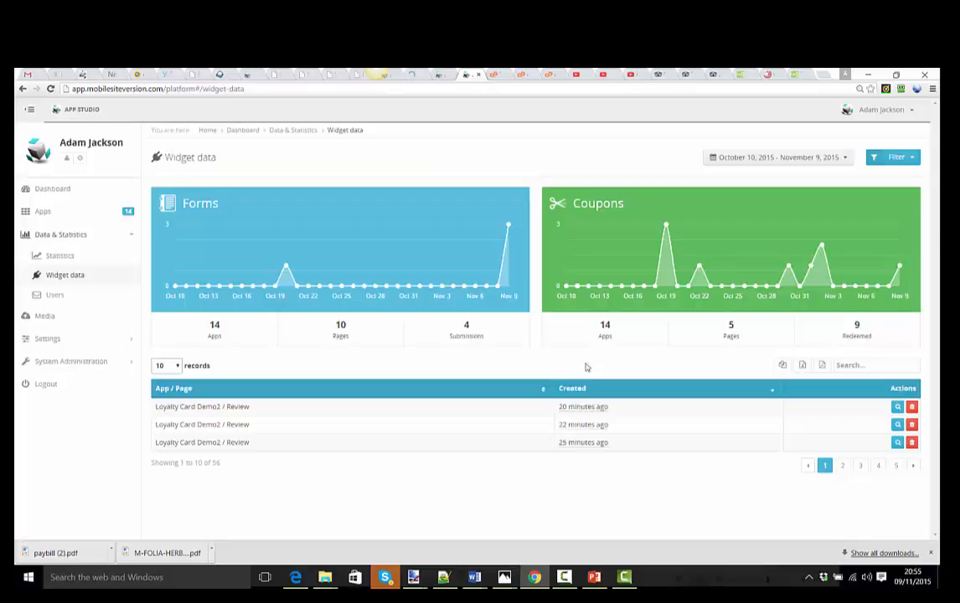